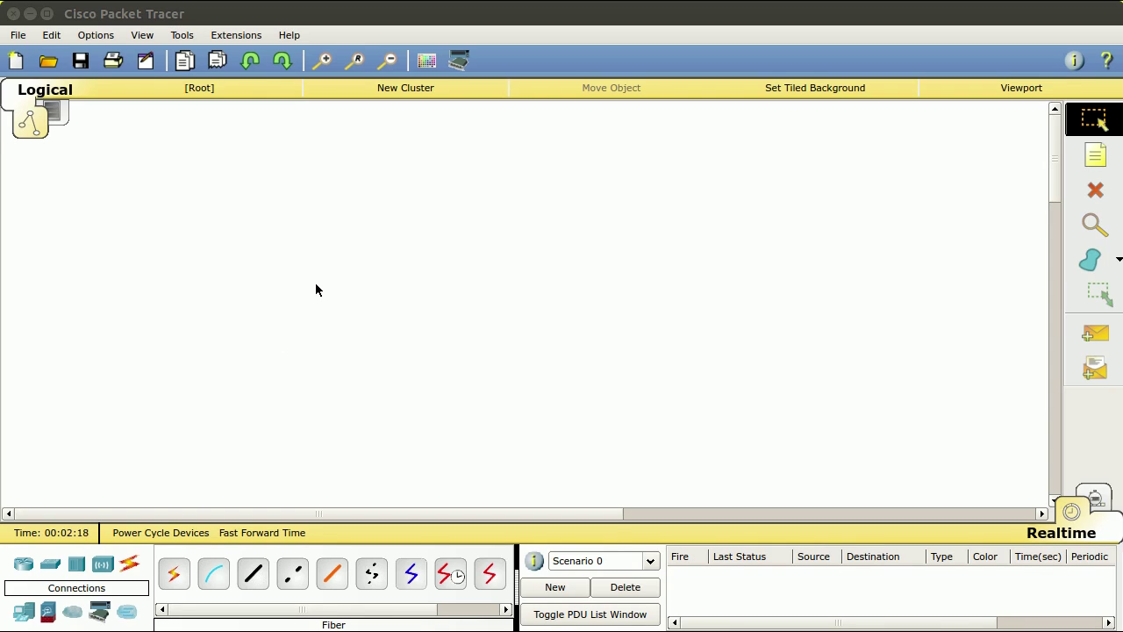
Step: Place two generic Switch-PT switches side by side in the middle of the logical workspace
{"action": "left_click", "coordinate": [50, 564]}
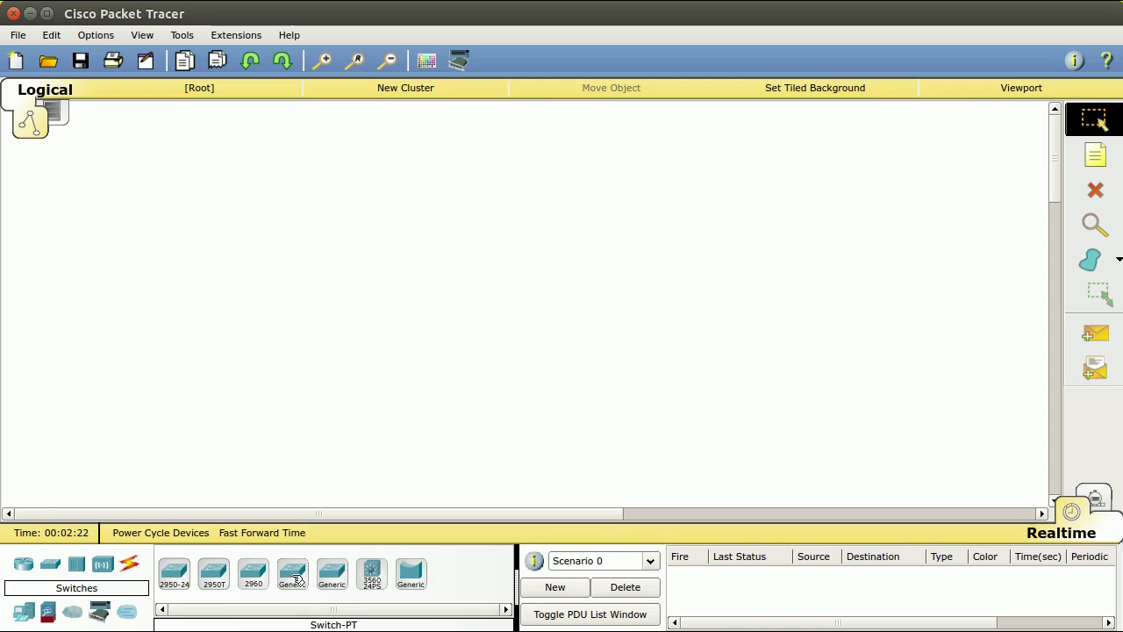
{"action": "left_click_drag", "start_coordinate": [297, 579], "coordinate": [330, 300]}
{"action": "left_click_drag", "start_coordinate": [299, 582], "coordinate": [538, 298]}
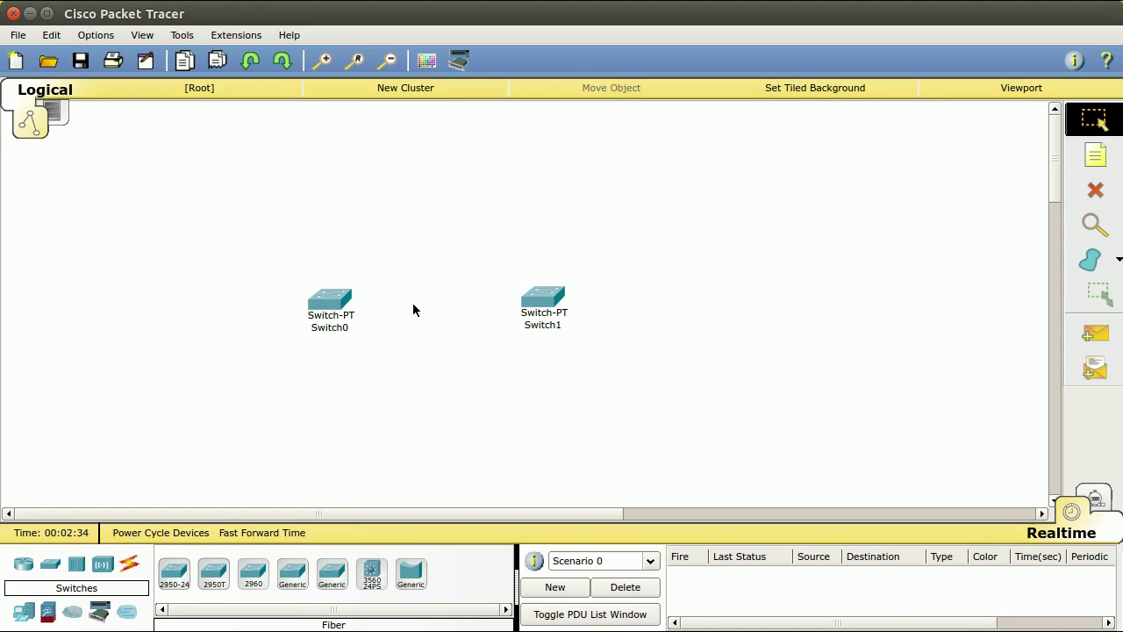
Step: Connect Switch0 to Switch1 with a fiber cable, using port FastEthernet4/1 on both switches
{"action": "left_click", "coordinate": [133, 565]}
{"action": "left_click", "coordinate": [332, 573]}
{"action": "left_click", "coordinate": [342, 298]}
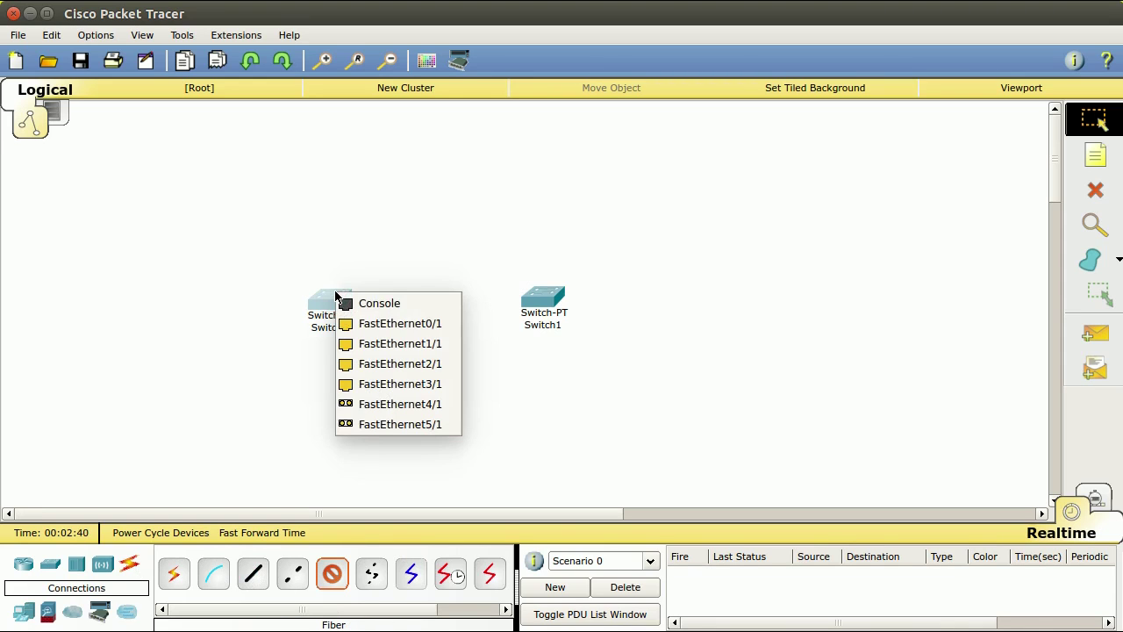
{"action": "left_click", "coordinate": [405, 414]}
{"action": "left_click", "coordinate": [543, 303]}
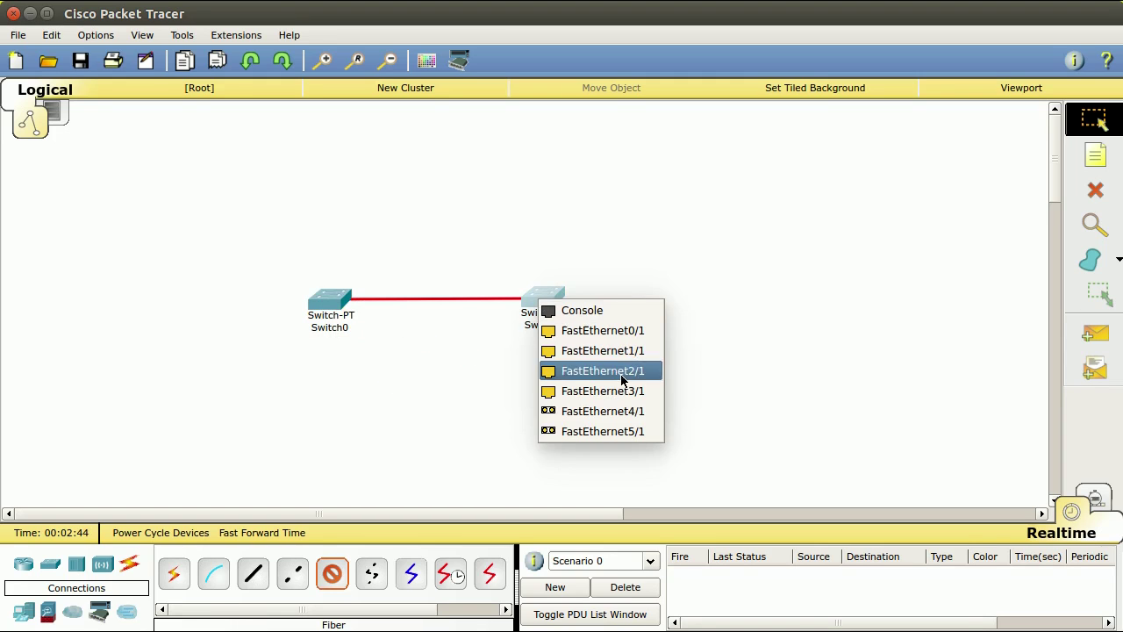
{"action": "left_click", "coordinate": [634, 420]}
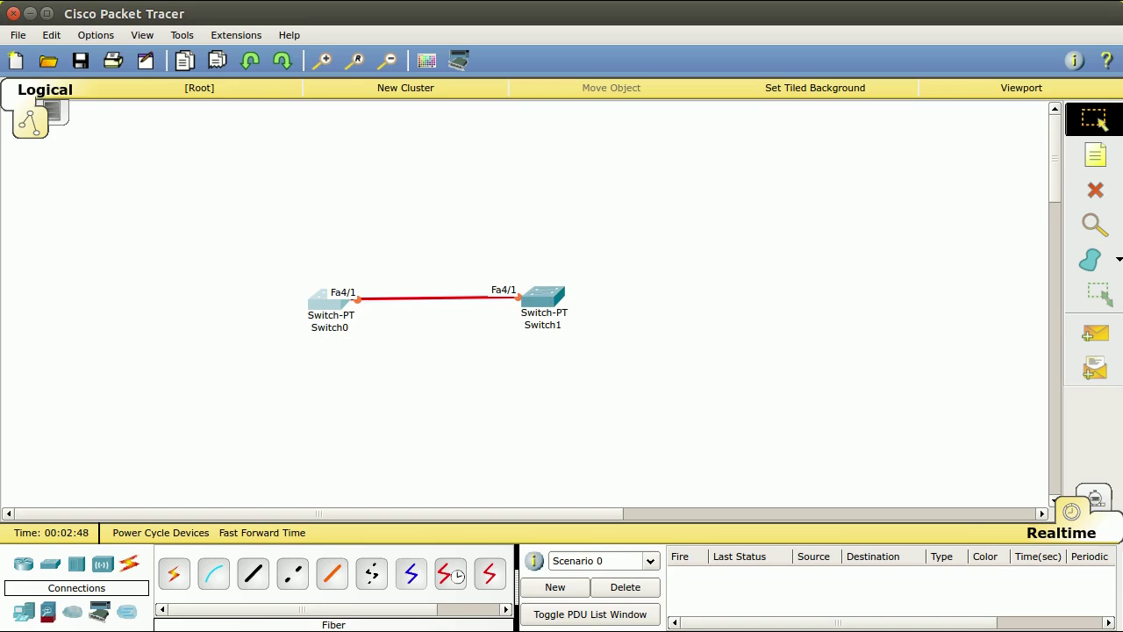
Step: Open Switch0's command line and enter global configuration mode
{"action": "left_click", "coordinate": [329, 303]}
{"action": "left_click", "coordinate": [320, 130]}
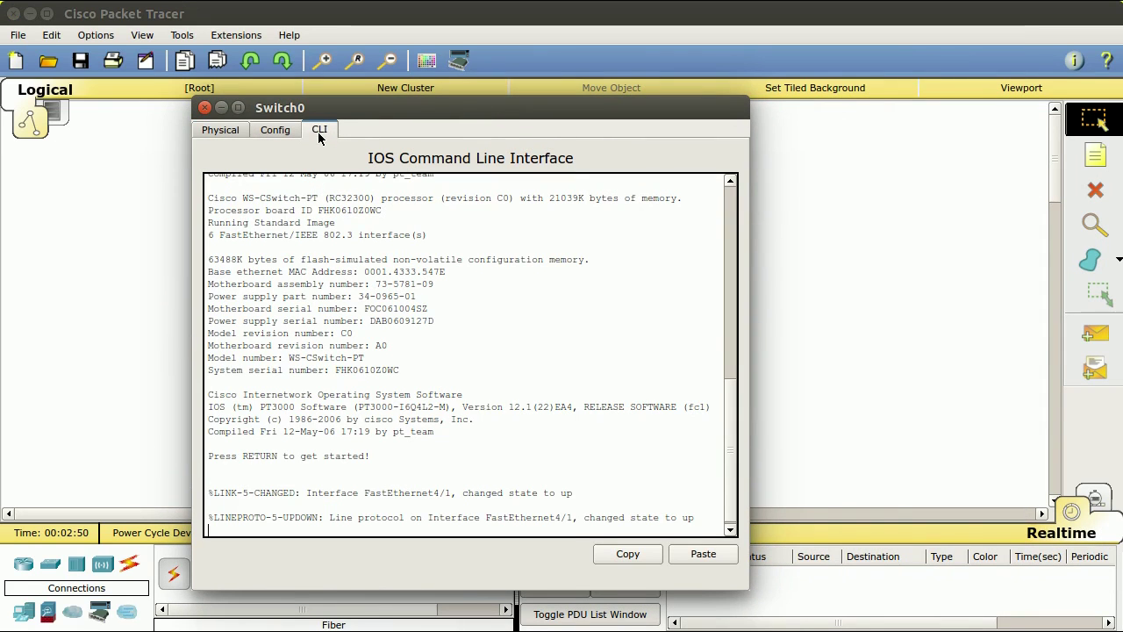
{"action": "key", "text": "Return"}
{"action": "key", "text": "Return"}
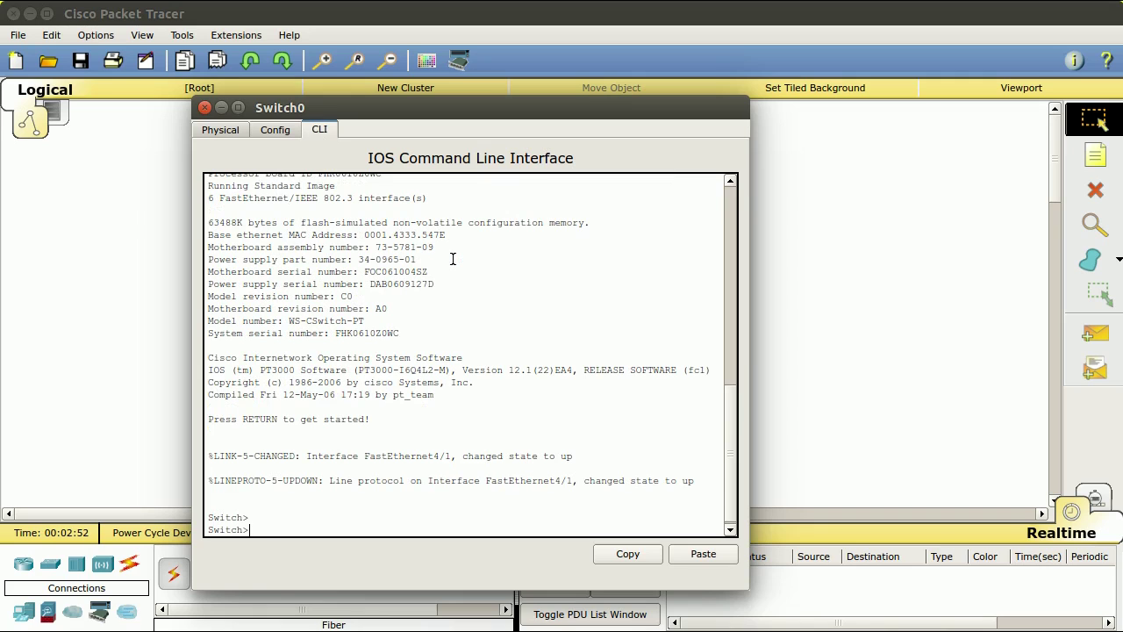
{"action": "type", "text": "en"}
{"action": "key", "text": "Return"}
{"action": "type", "text": "conf t"}
{"action": "key", "text": "Return"}
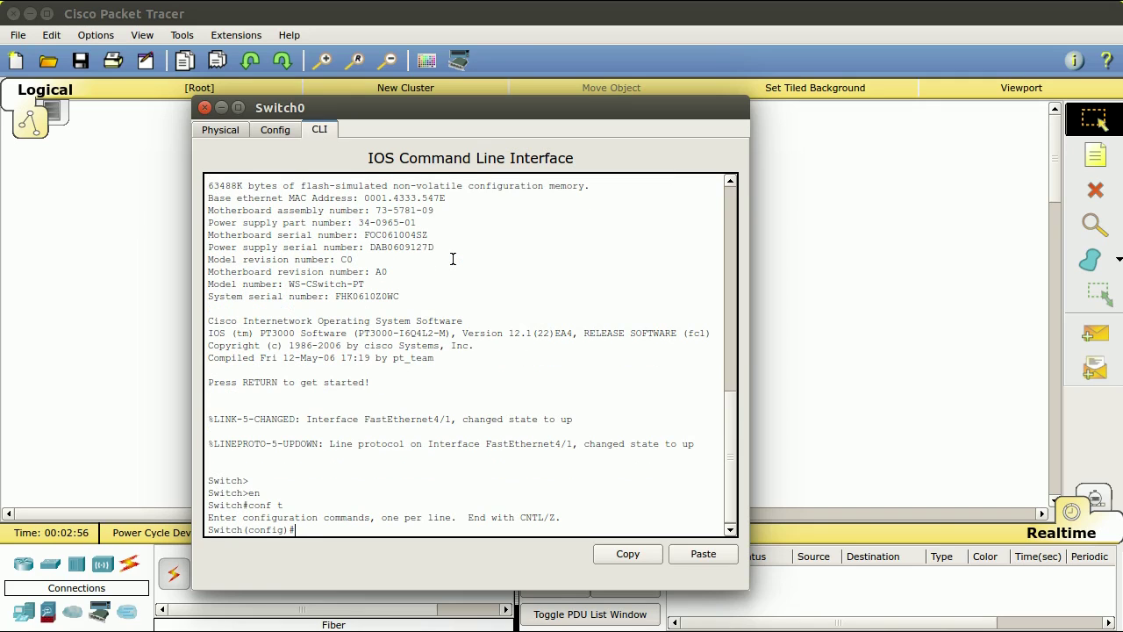
Step: Create VLAN 300 on Switch0, name it MGMT and return to global configuration mode
{"action": "type", "text": "vla"}
{"action": "key", "text": "Tab"}
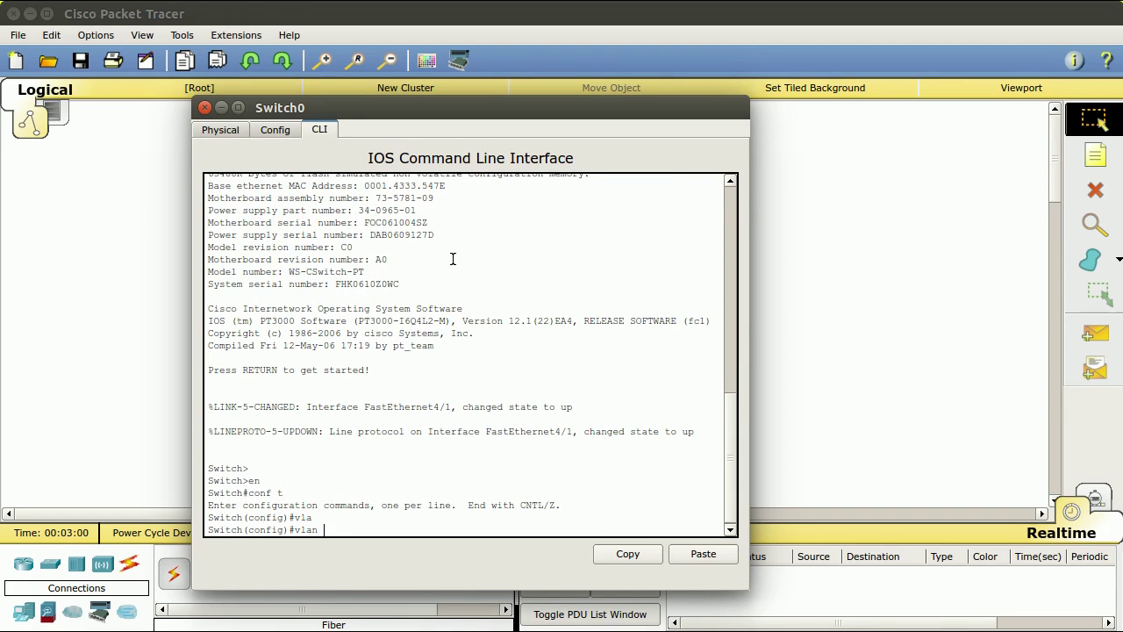
{"action": "type", "text": "300"}
{"action": "key", "text": "Return"}
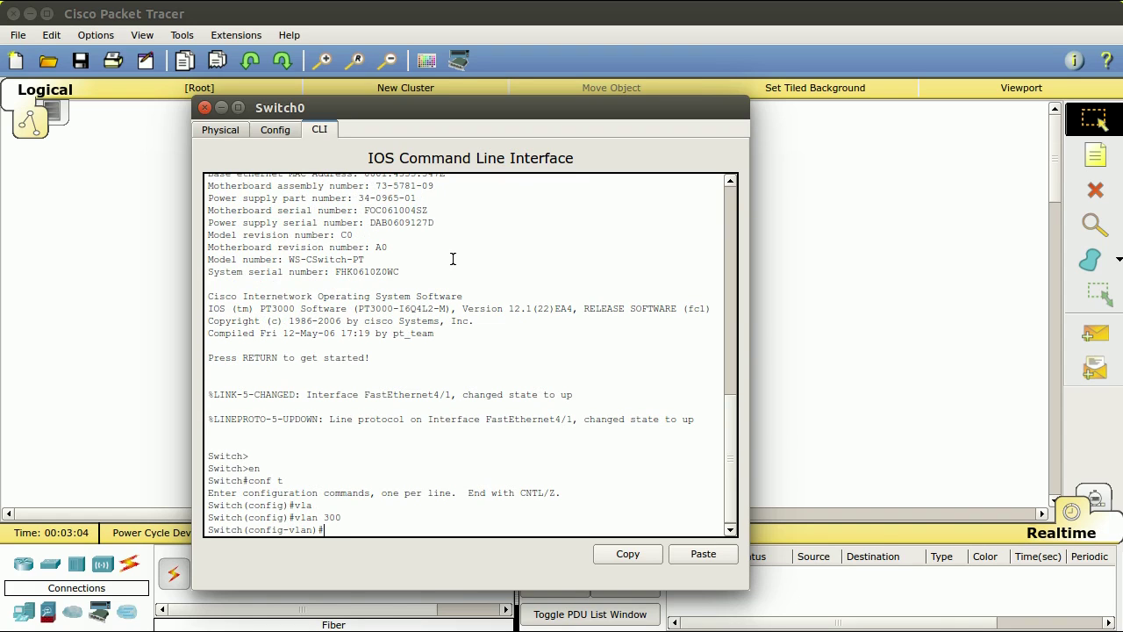
{"action": "type", "text": "na"}
{"action": "key", "text": "Tab"}
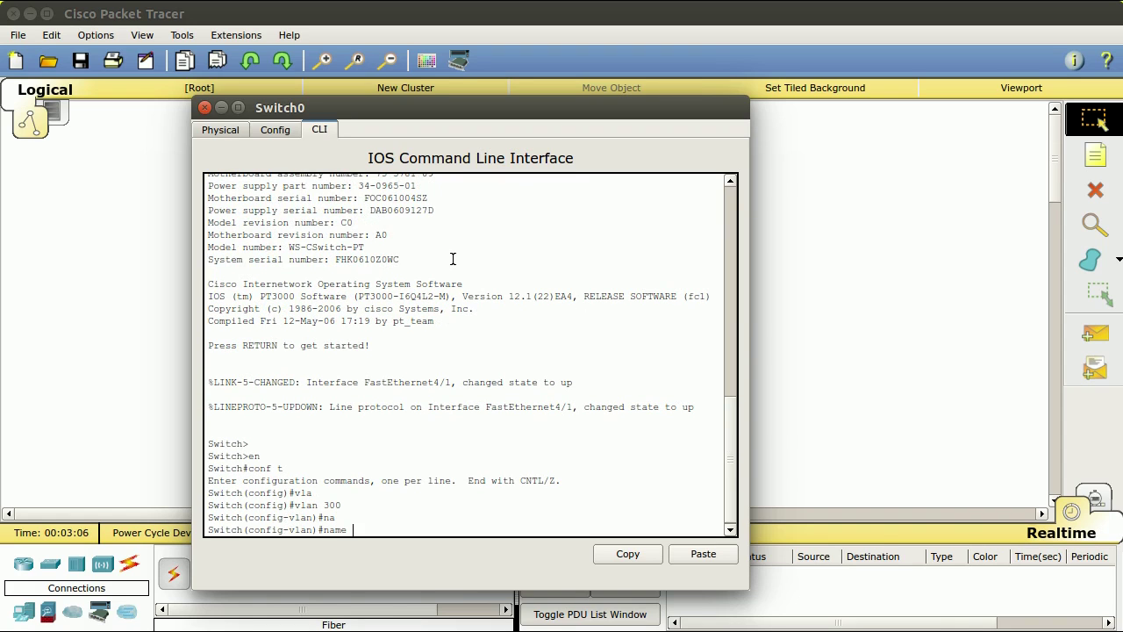
{"action": "type", "text": "MGMT"}
{"action": "key", "text": "Return"}
{"action": "type", "text": "exit"}
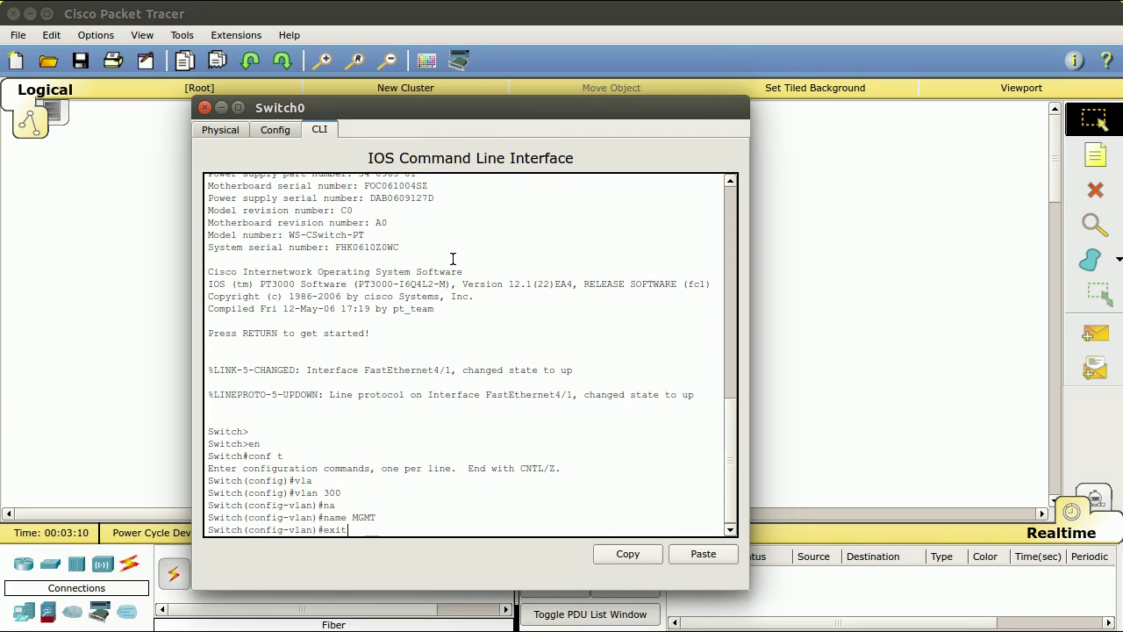
{"action": "key", "text": "Return"}
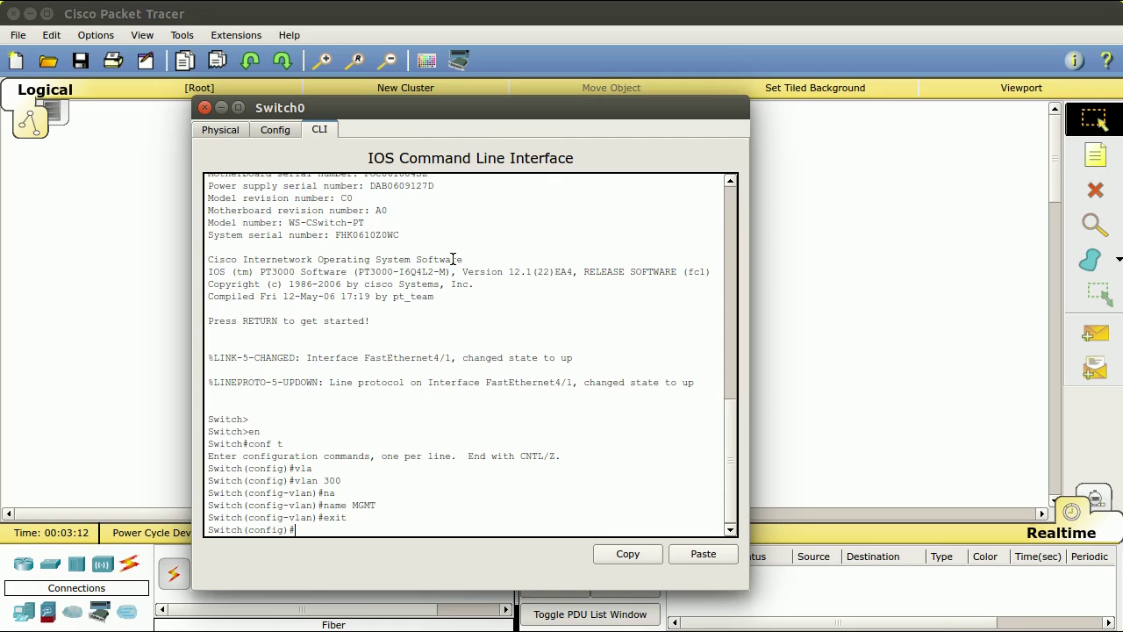
Step: Assign IP address 192.168.0.1 with mask 255.255.255.0 to Switch0's VLAN 300 interface and leave interface configuration
{"action": "type", "text": "in"}
{"action": "key", "text": "Tab"}
{"action": "type", "text": "vl"}
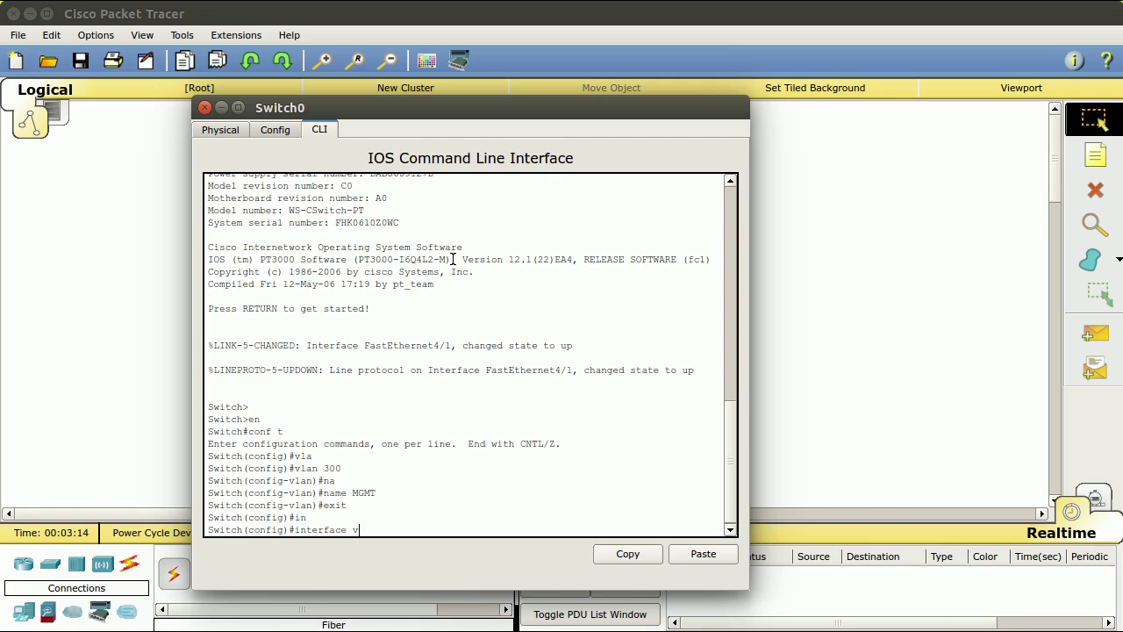
{"action": "key", "text": "Tab"}
{"action": "type", "text": "300"}
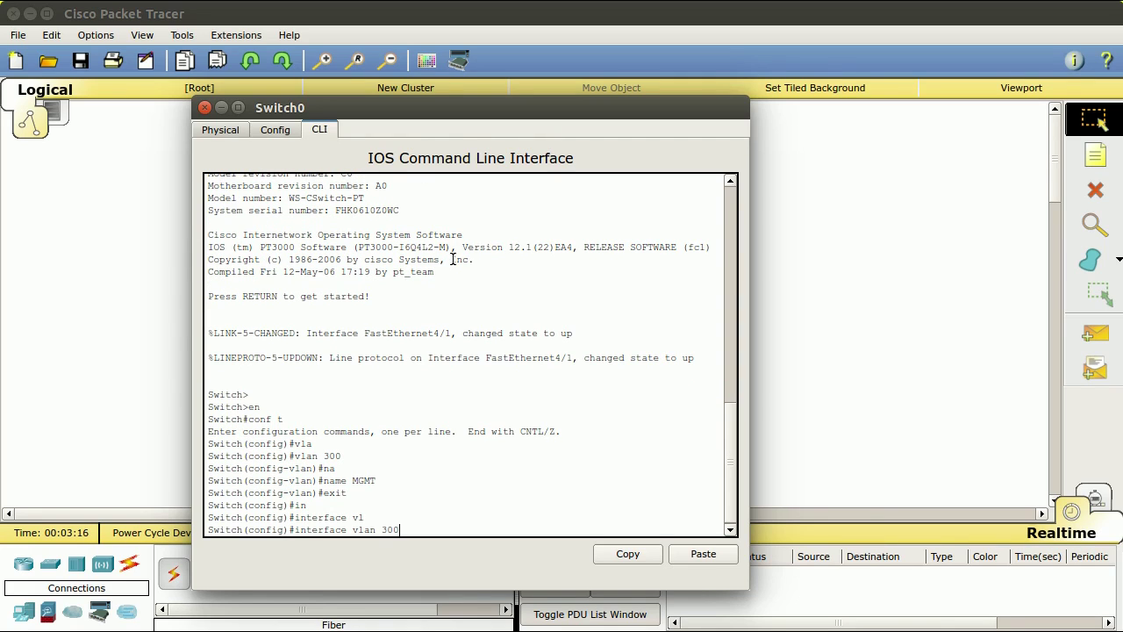
{"action": "key", "text": "Return"}
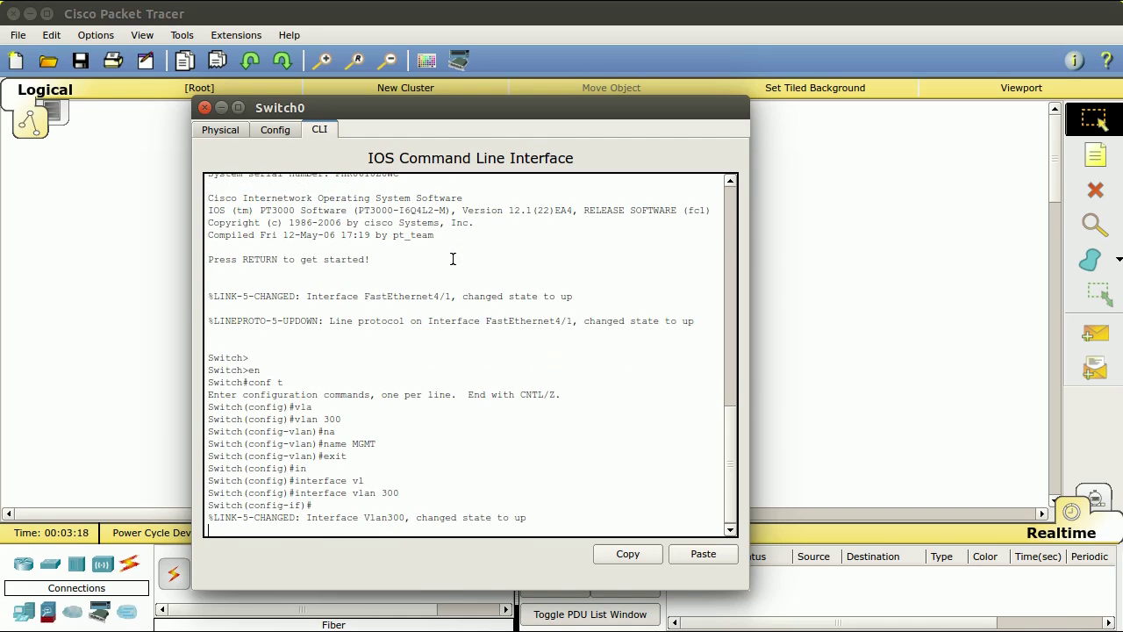
{"action": "key", "text": "Return"}
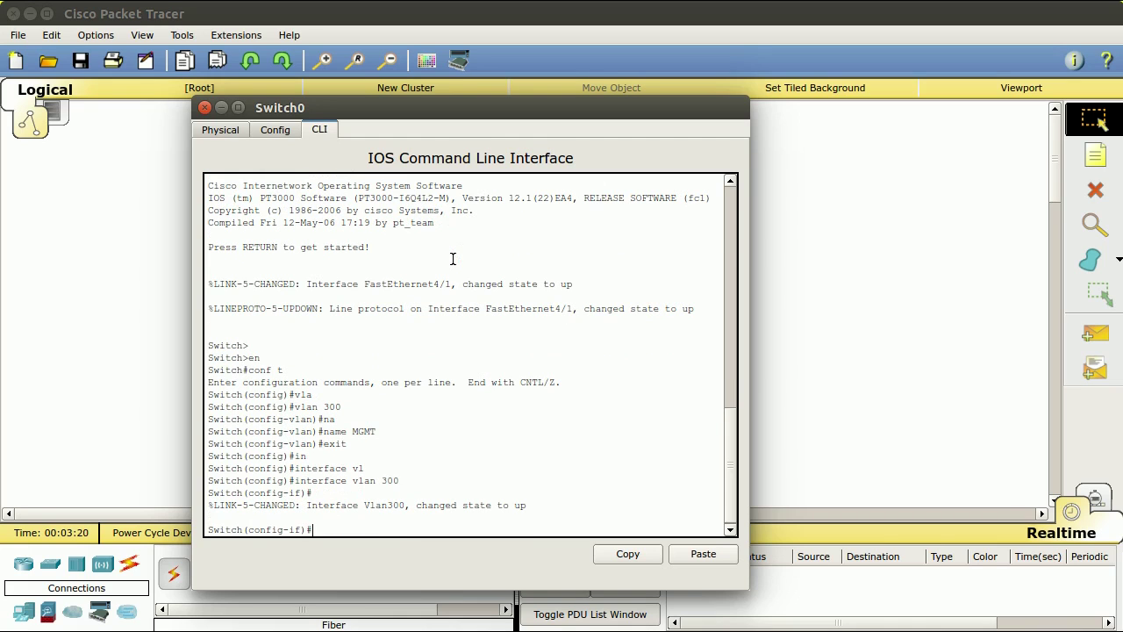
{"action": "type", "text": "ip add"}
{"action": "key", "text": "Tab"}
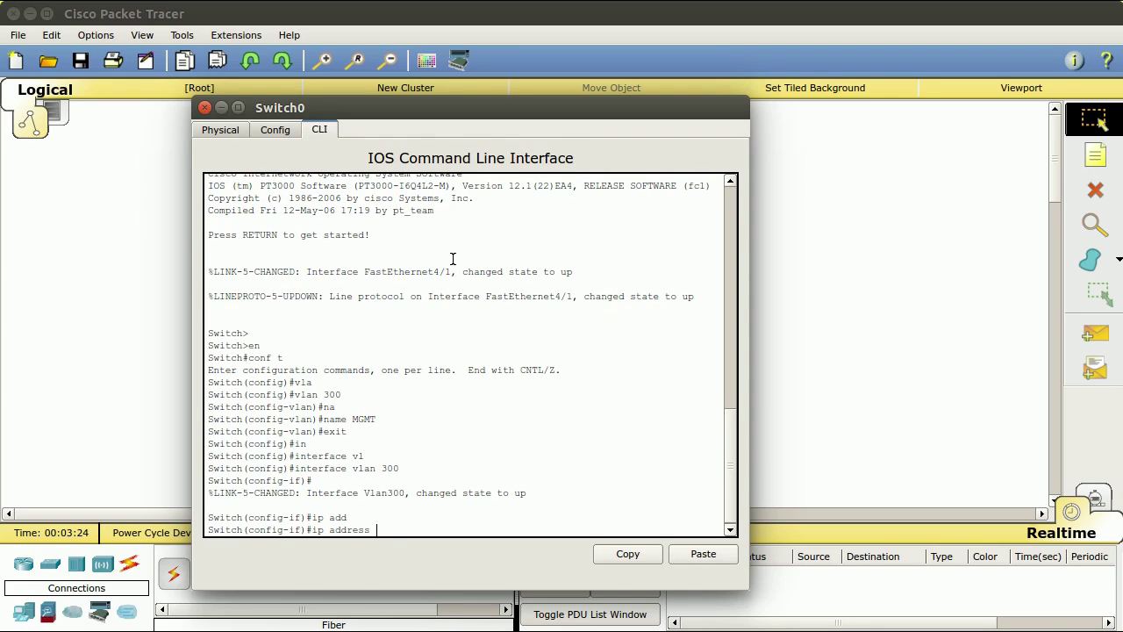
{"action": "type", "text": "192.168.0.1 255.255.255.0"}
{"action": "key", "text": "Return"}
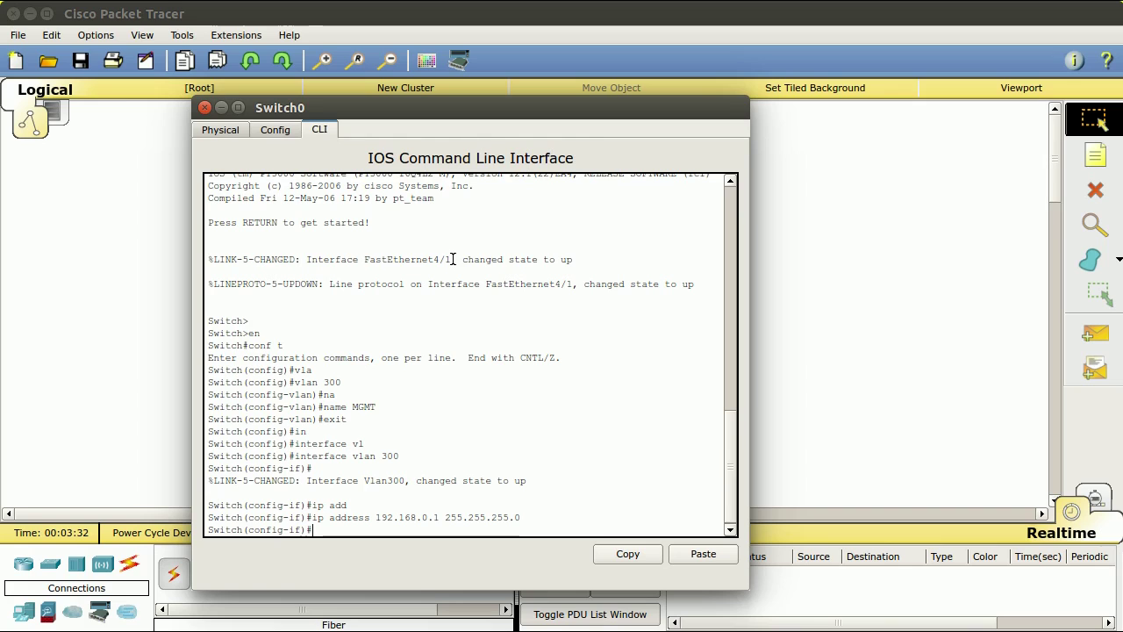
{"action": "type", "text": "exit"}
{"action": "key", "text": "Return"}
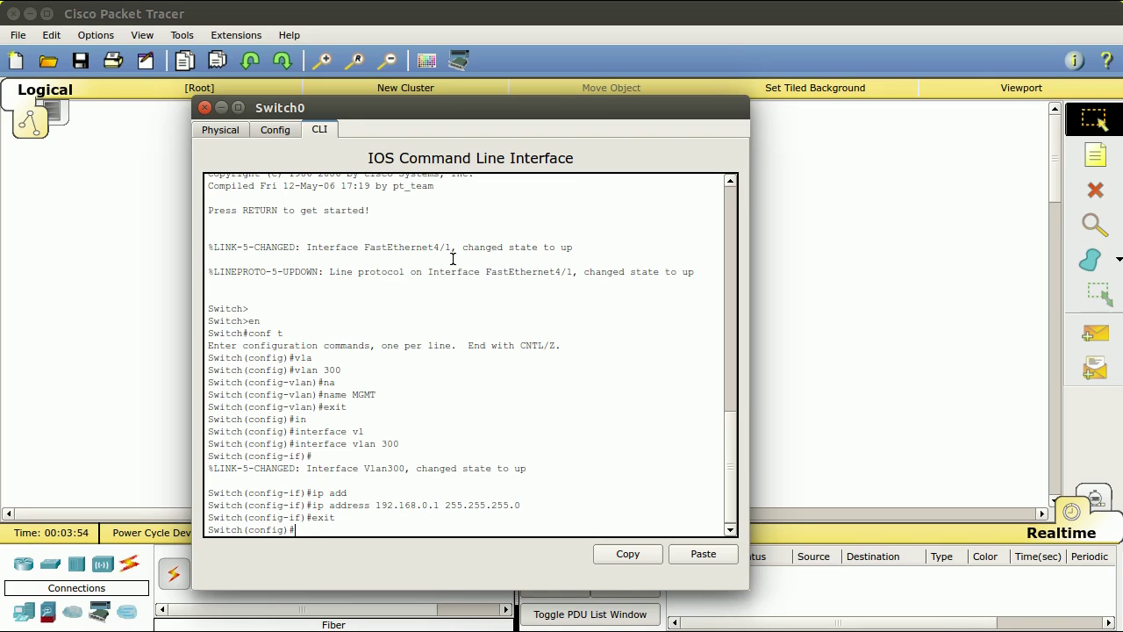
Step: Set Switch0's FastEthernet 4/1 interface to trunk mode and close the switch's window
{"action": "type", "text": "in"}
{"action": "key", "text": "Tab"}
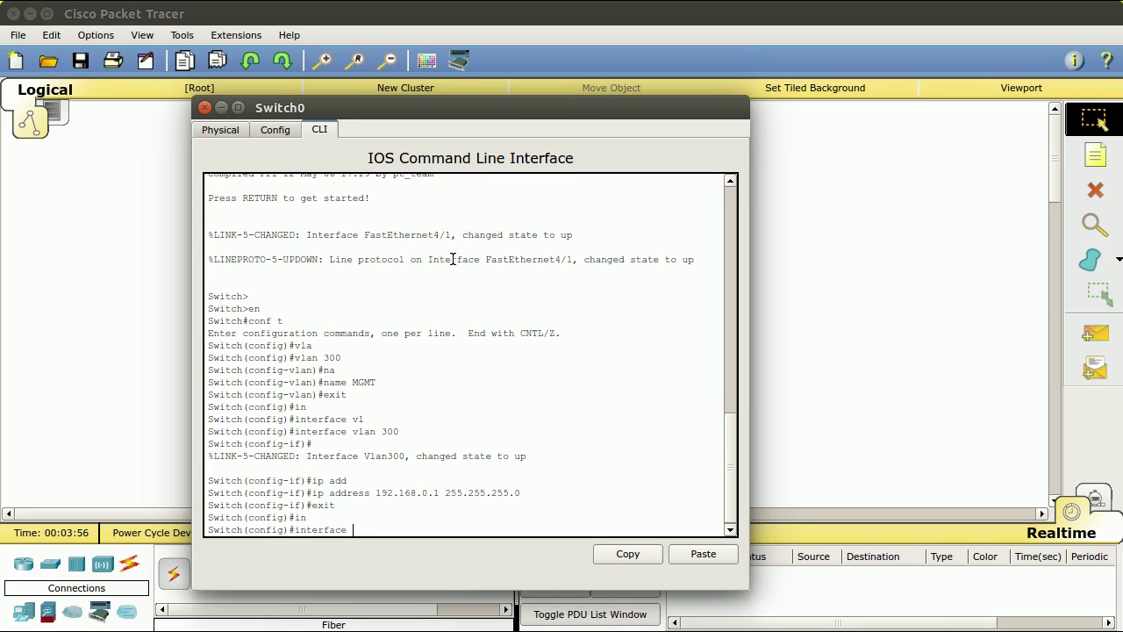
{"action": "type", "text": "fas"}
{"action": "key", "text": "Tab"}
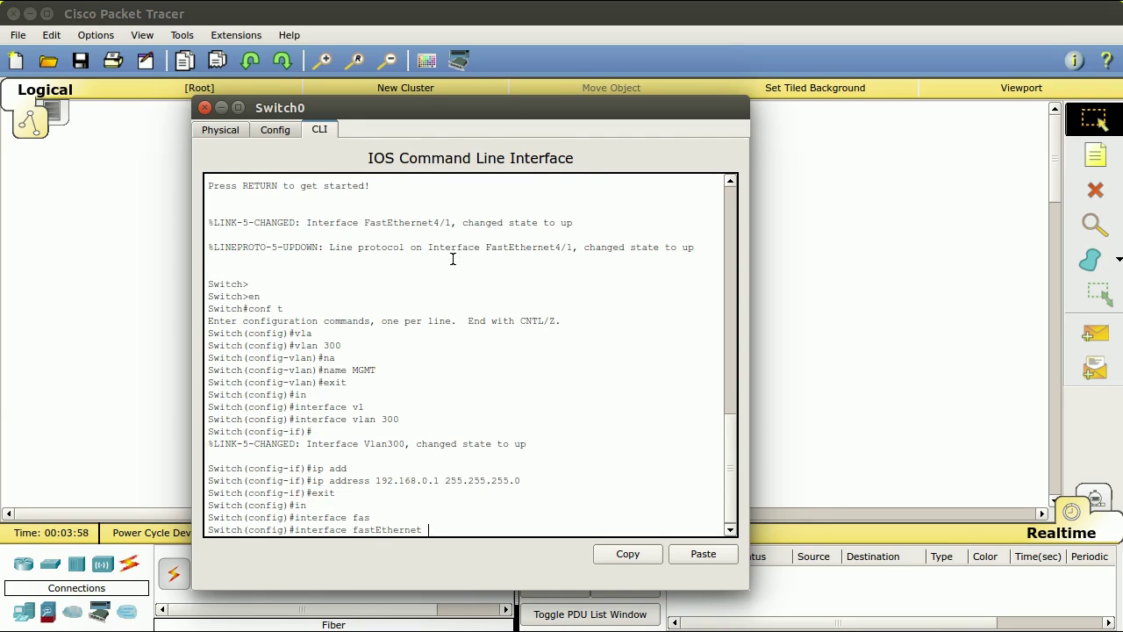
{"action": "type", "text": "4/1"}
{"action": "key", "text": "Return"}
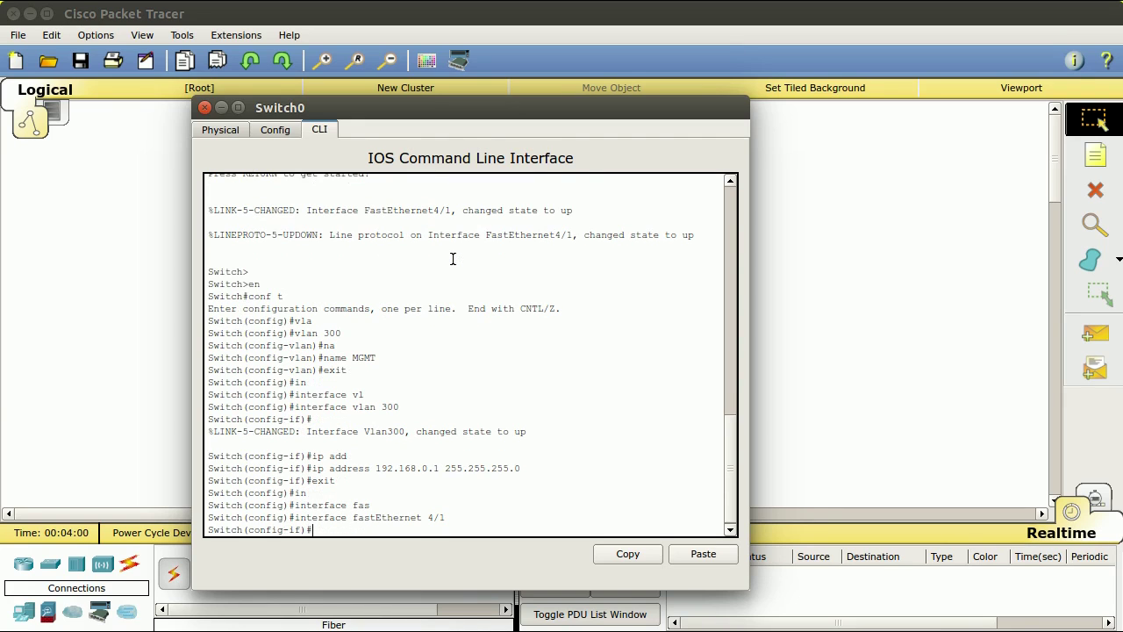
{"action": "type", "text": "swi"}
{"action": "key", "text": "Tab"}
{"action": "type", "text": "mo"}
{"action": "key", "text": "Tab"}
{"action": "type", "text": "tru"}
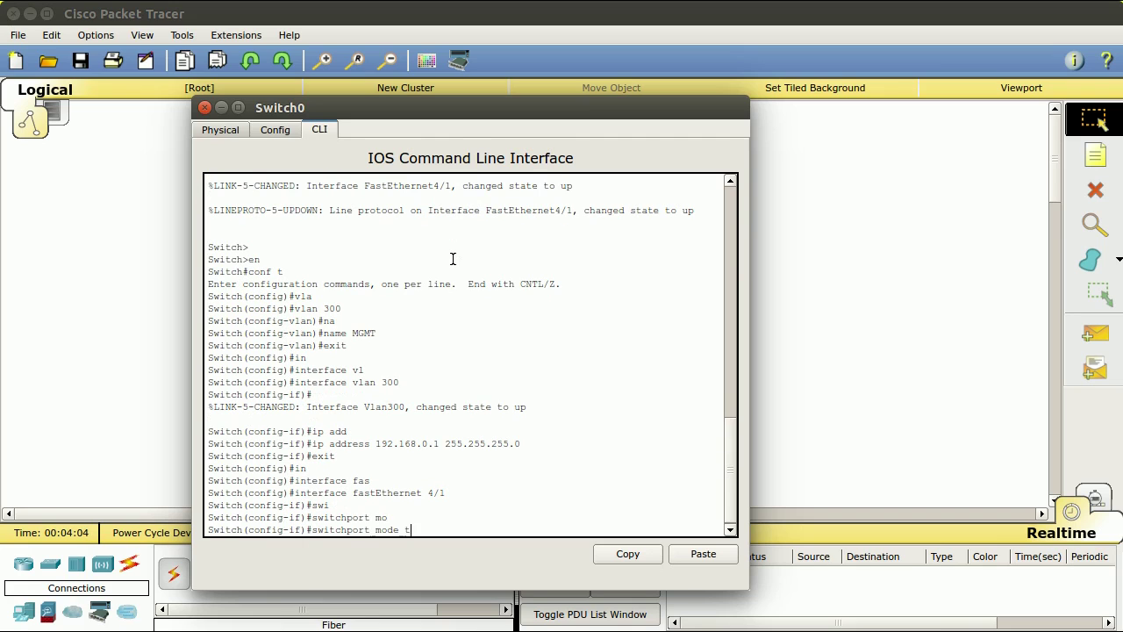
{"action": "key", "text": "Tab"}
{"action": "key", "text": "Return"}
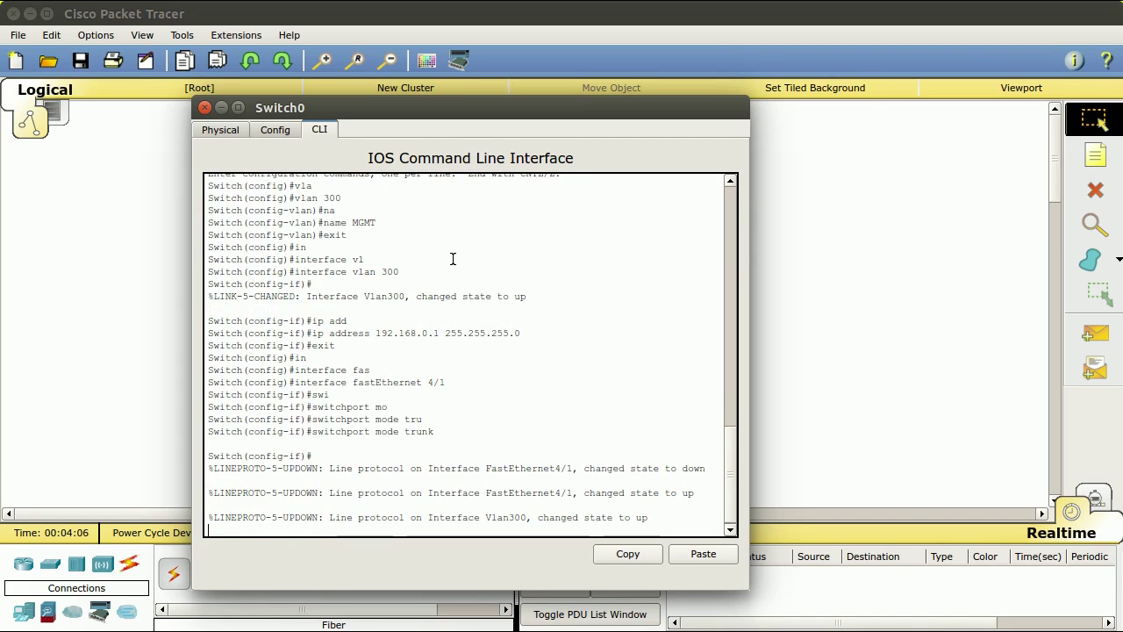
{"action": "left_click", "coordinate": [204, 107]}
Step: Open Switch1's command line and enter global configuration mode through privileged mode
{"action": "left_click", "coordinate": [544, 298]}
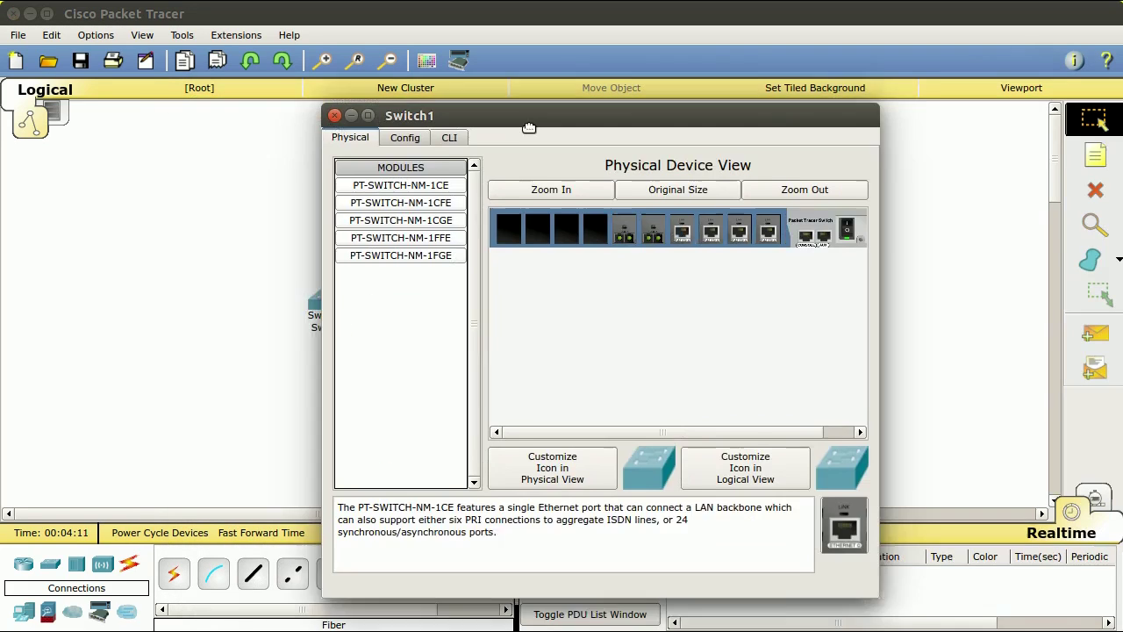
{"action": "left_click_drag", "start_coordinate": [530, 127], "coordinate": [334, 134]}
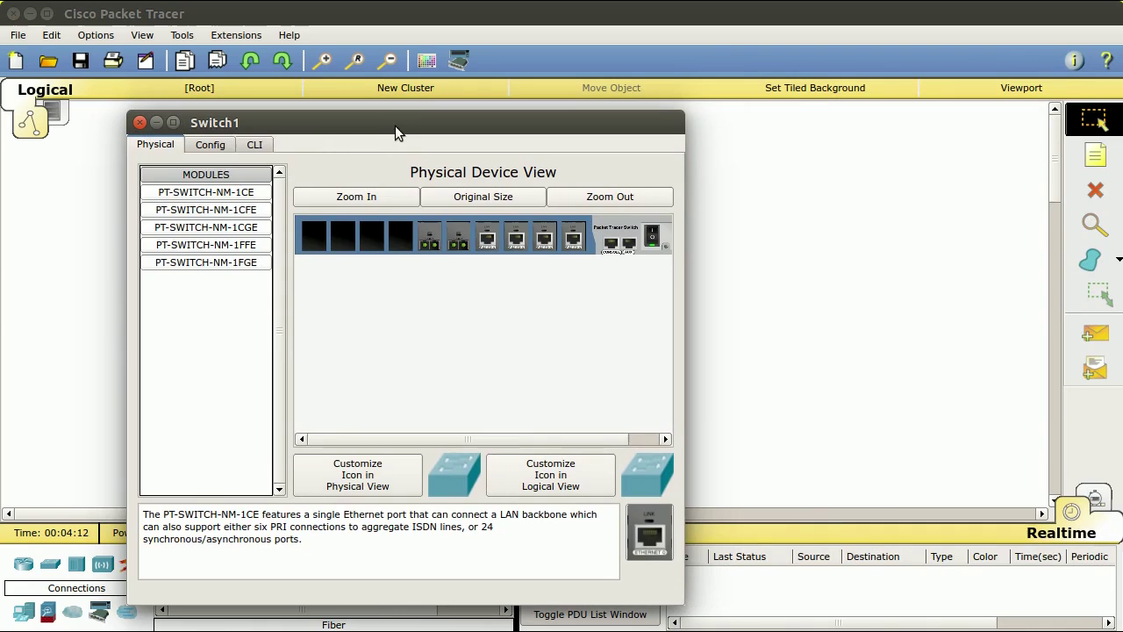
{"action": "left_click", "coordinate": [254, 144]}
{"action": "key", "text": "Return"}
{"action": "key", "text": "Return"}
{"action": "type", "text": "conf t"}
{"action": "key", "text": "Return"}
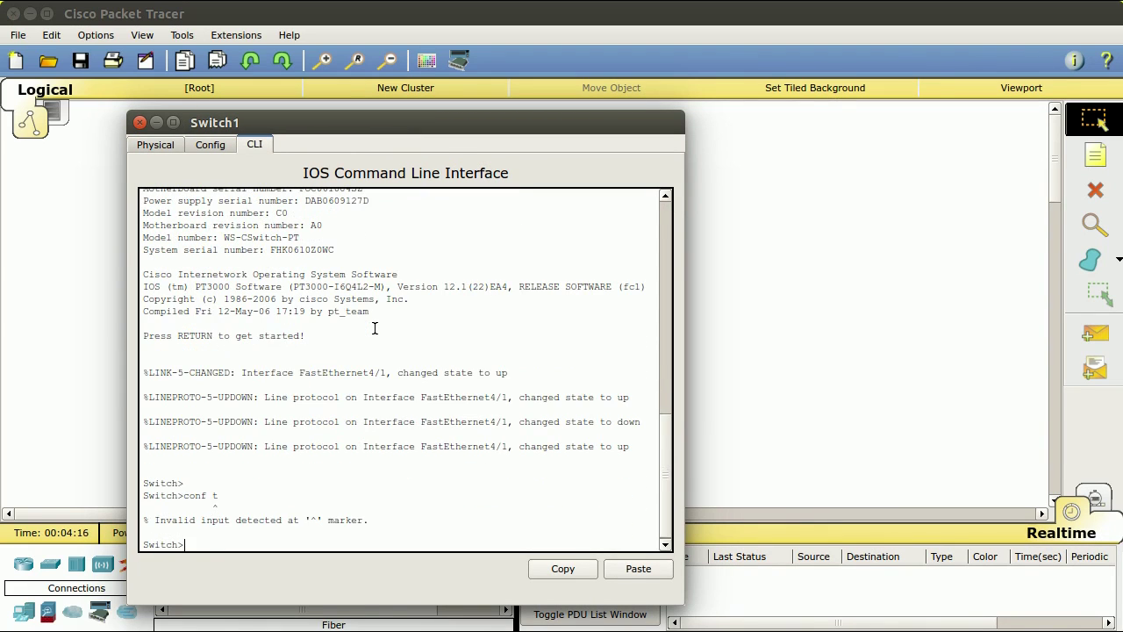
{"action": "type", "text": "en"}
{"action": "key", "text": "Return"}
{"action": "type", "text": "conf t"}
{"action": "key", "text": "Return"}
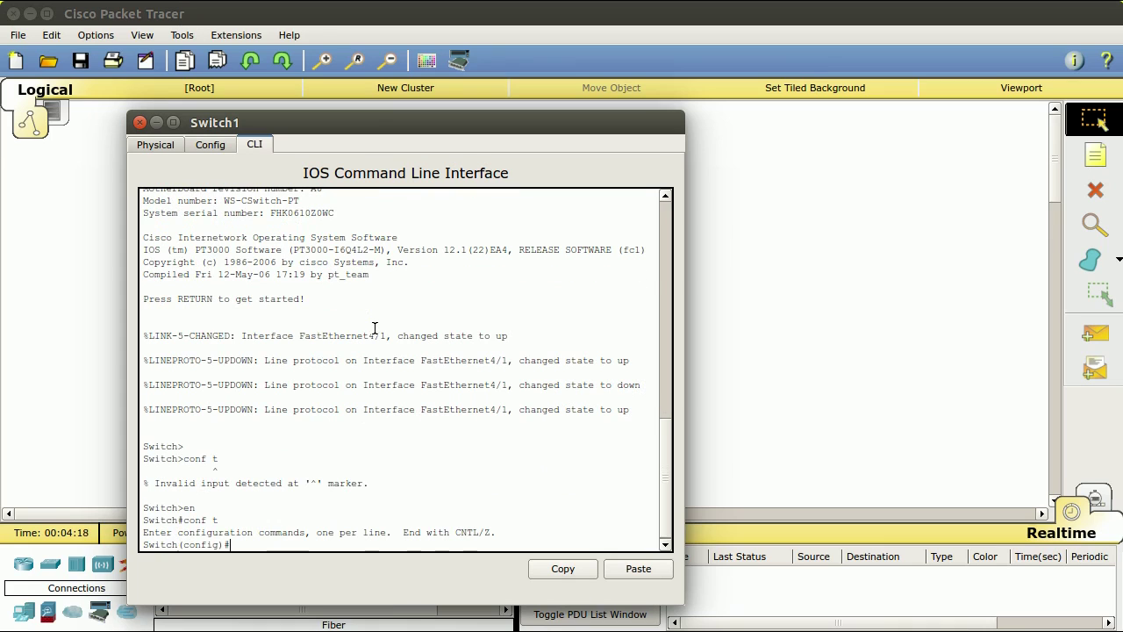
Step: Create VLAN 300 on Switch1, name it MGMT and return to global configuration mode
{"action": "type", "text": "vl"}
{"action": "key", "text": "Tab"}
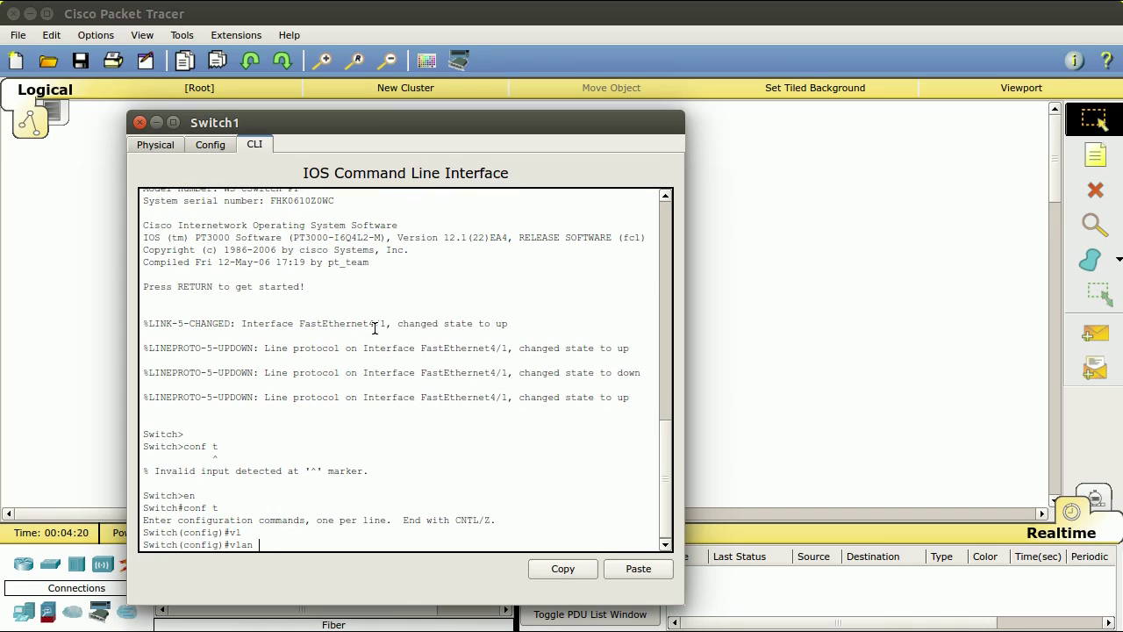
{"action": "type", "text": "300"}
{"action": "key", "text": "Return"}
{"action": "type", "text": "name MGMT"}
{"action": "key", "text": "Tab"}
{"action": "type", "text": "MGTMT"}
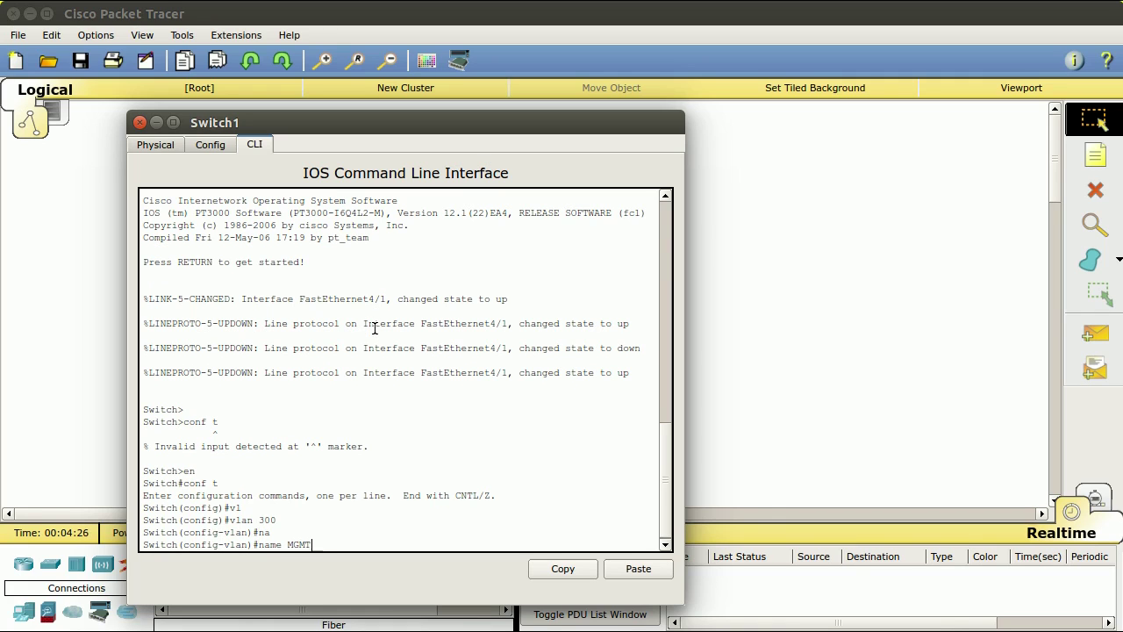
{"action": "key", "text": "Return"}
{"action": "type", "text": "exit"}
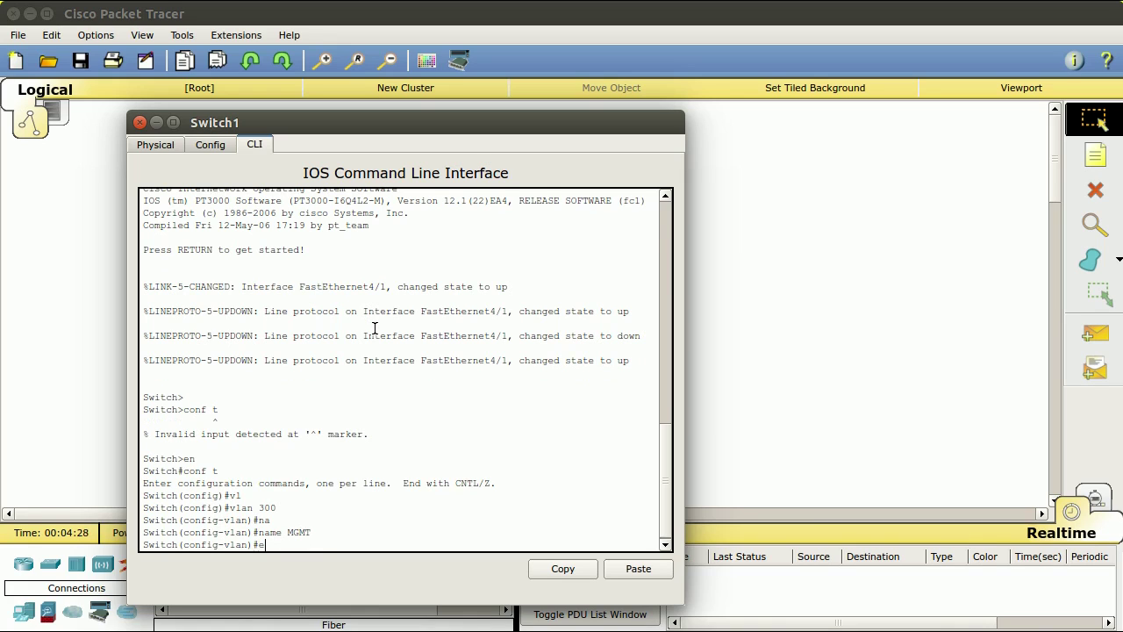
{"action": "key", "text": "Return"}
Step: Assign IP address 192.168.0.2 with mask 255.255.255.0 to Switch1's VLAN 300 interface and leave interface configuration
{"action": "type", "text": "in"}
{"action": "key", "text": "Tab"}
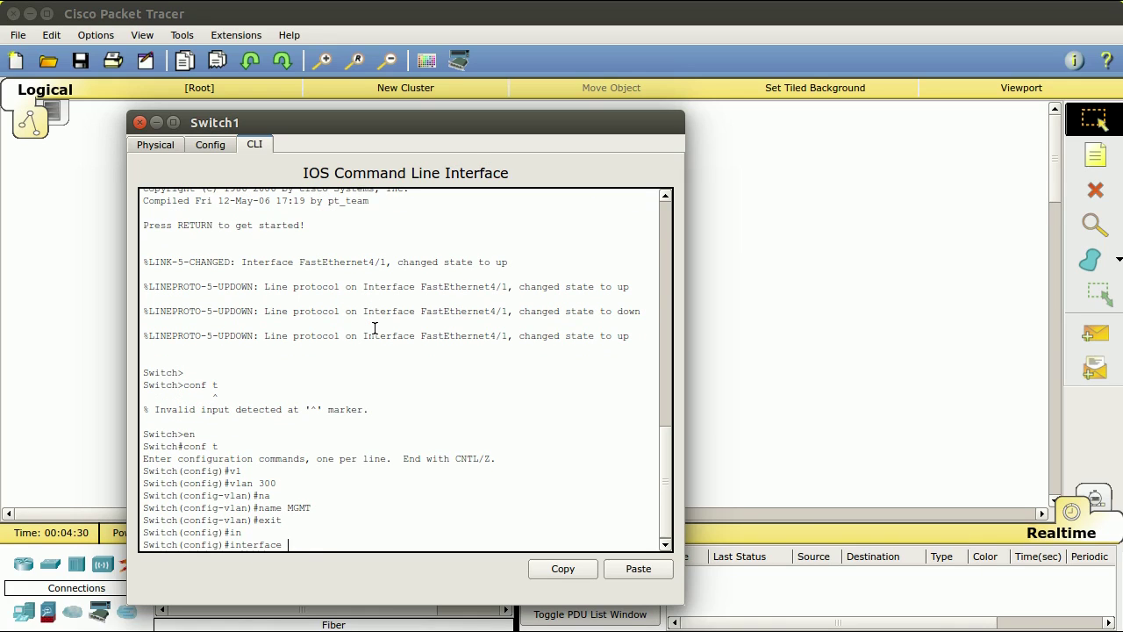
{"action": "type", "text": "vla"}
{"action": "key", "text": "Tab"}
{"action": "type", "text": "300"}
{"action": "key", "text": "Return"}
{"action": "type", "text": "ip add"}
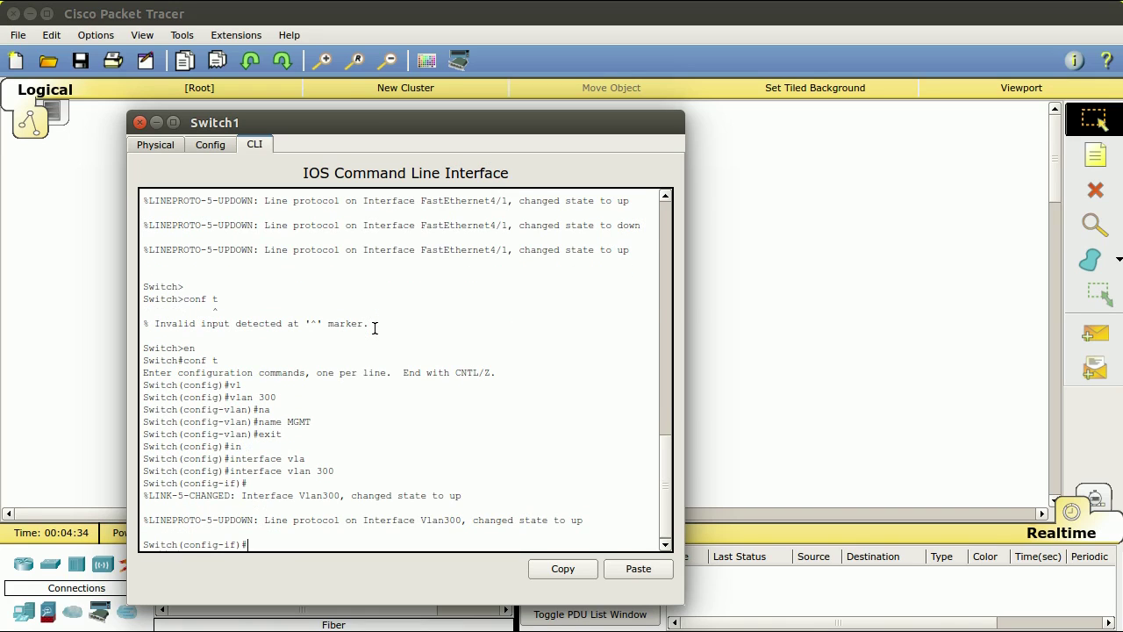
{"action": "key", "text": "Tab"}
{"action": "type", "text": "192.168.0.2"}
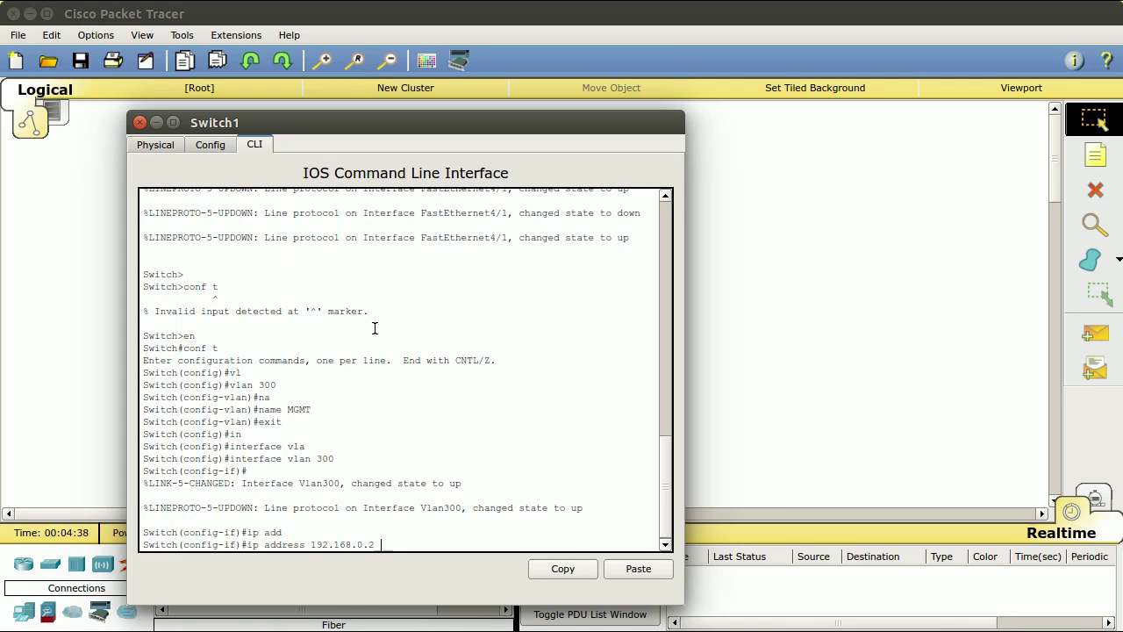
{"action": "type", "text": " 255.255.255.0"}
{"action": "key", "text": "Return"}
{"action": "type", "text": "exit"}
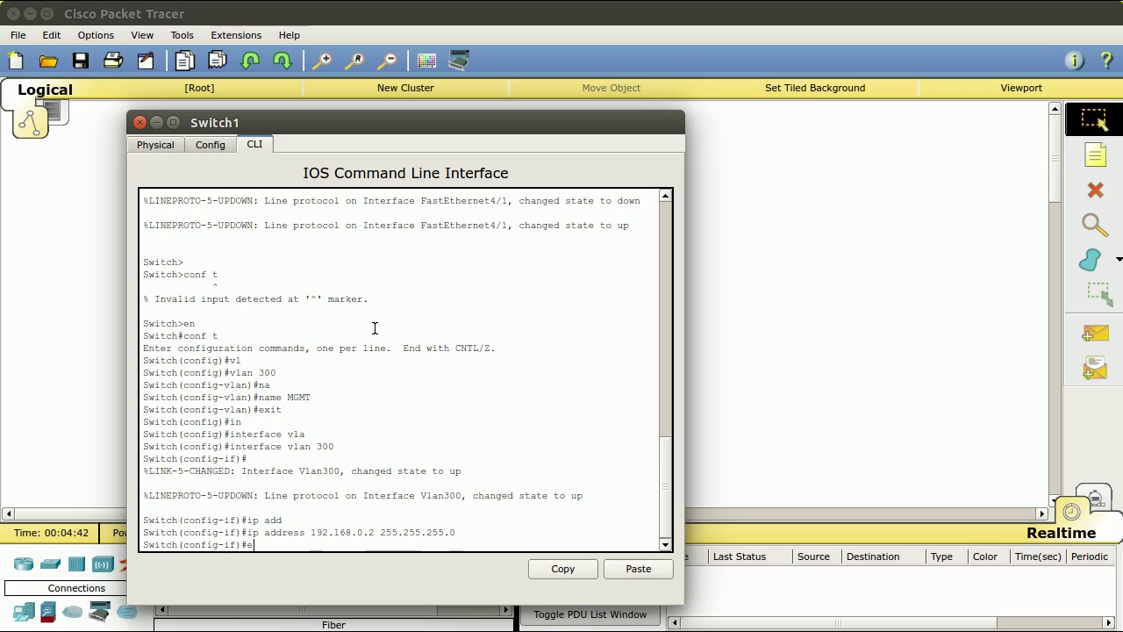
{"action": "key", "text": "Return"}
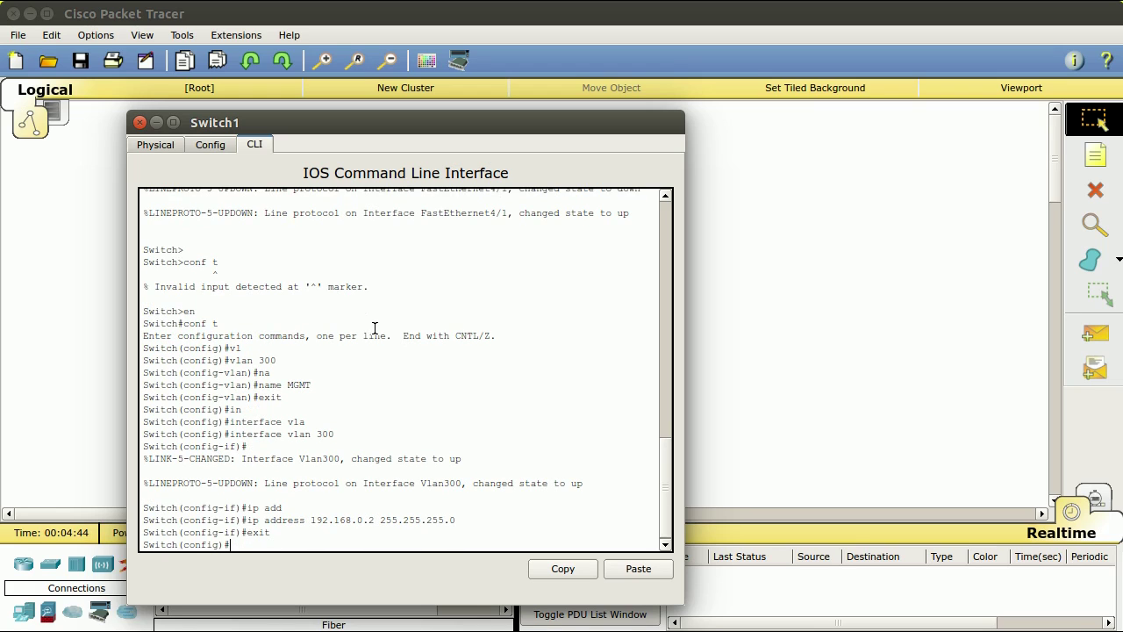
Step: Set Switch1's FastEthernet 4/1 interface to trunk mode and return to privileged mode
{"action": "type", "text": "in"}
{"action": "key", "text": "Tab"}
{"action": "type", "text": "fas"}
{"action": "key", "text": "Tab"}
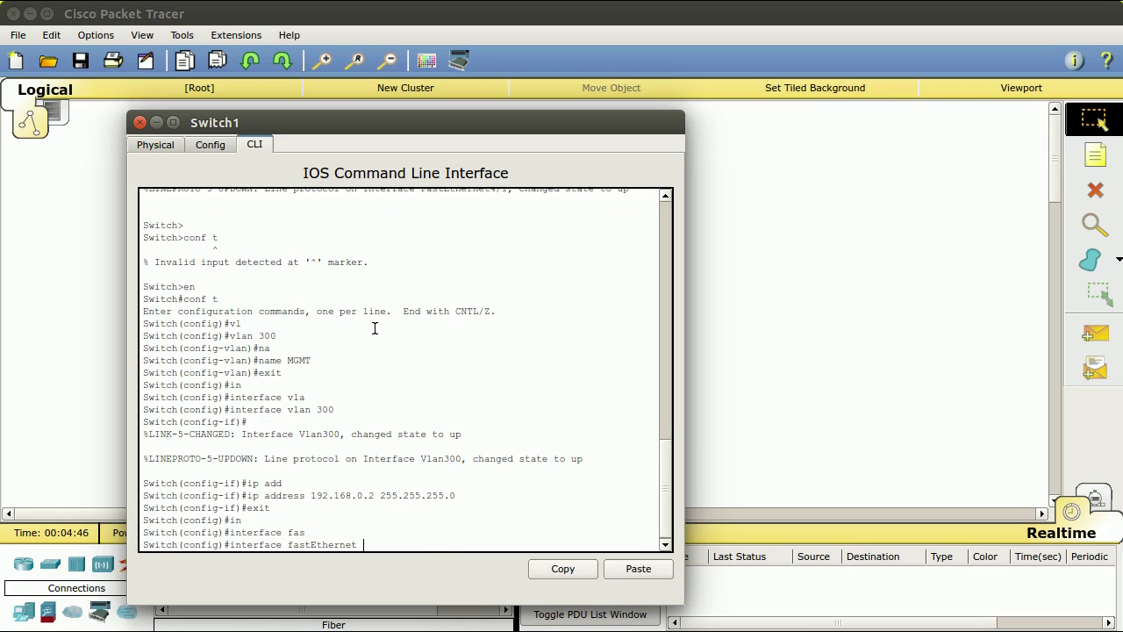
{"action": "type", "text": "4/1"}
{"action": "key", "text": "Return"}
{"action": "type", "text": "swi"}
{"action": "key", "text": "Tab"}
{"action": "type", "text": "mod"}
{"action": "key", "text": "Tab"}
{"action": "type", "text": "tru"}
{"action": "key", "text": "Tab"}
{"action": "key", "text": "Return"}
{"action": "type", "text": "exit"}
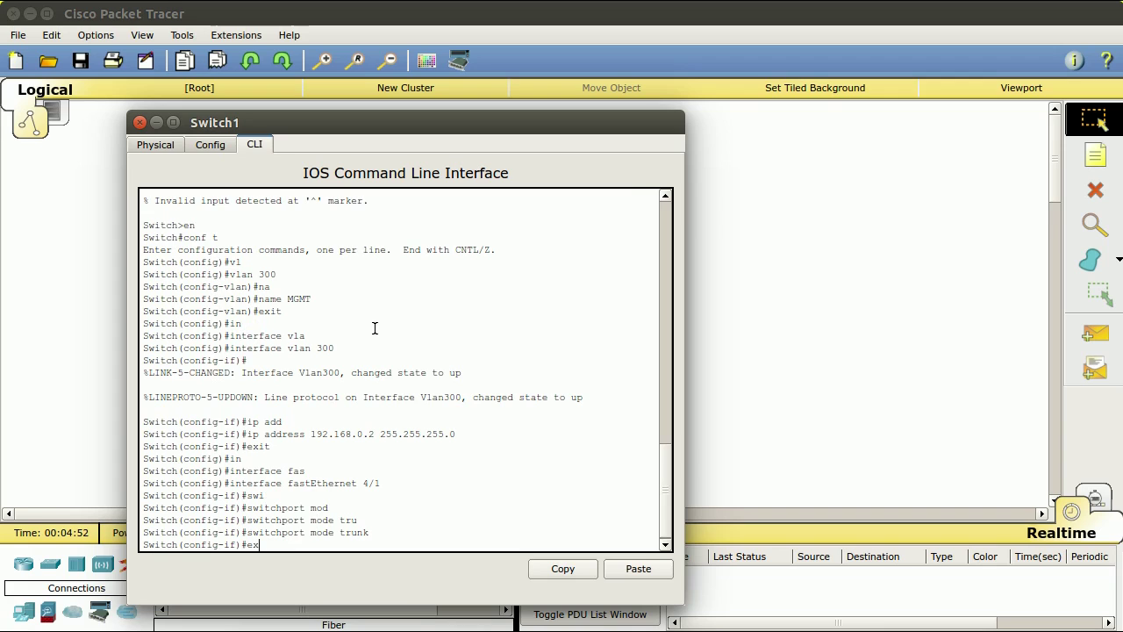
{"action": "key", "text": "Return"}
{"action": "type", "text": "exit"}
{"action": "key", "text": "Return"}
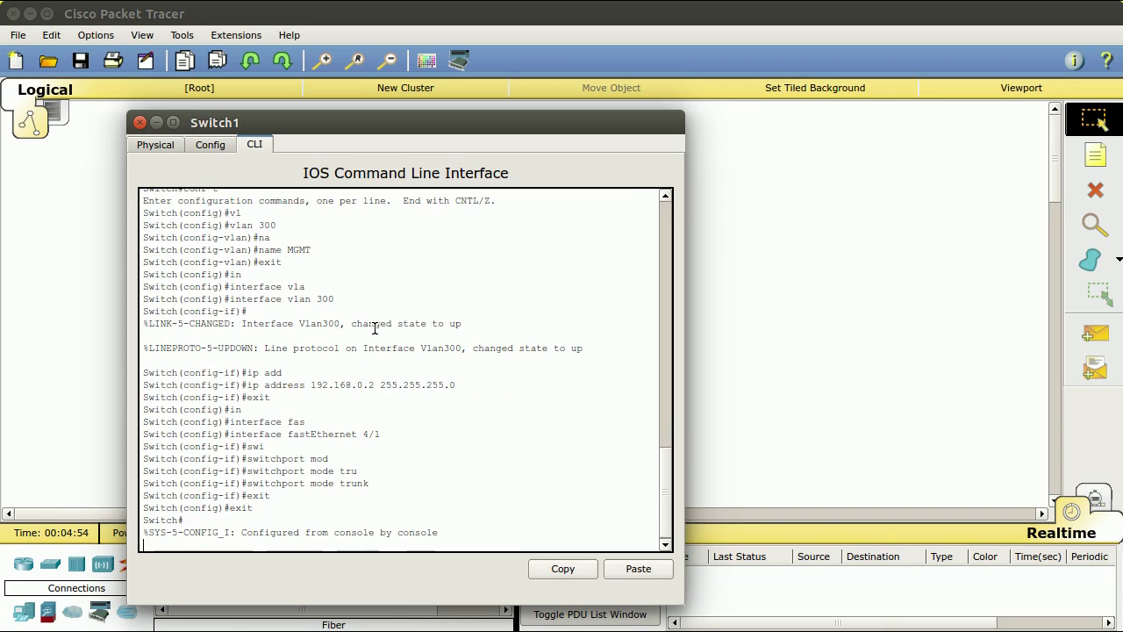
{"action": "key", "text": "Return"}
Step: Display Switch1's VLAN table and check the entry for VLAN 300
{"action": "type", "text": "show"}
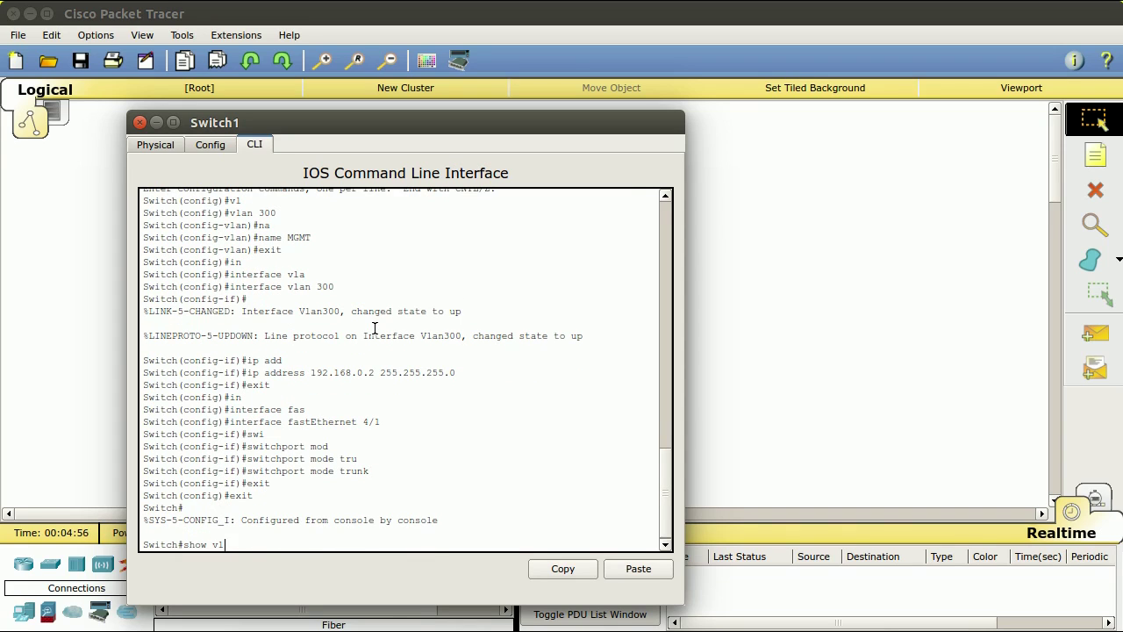
{"action": "type", "text": " vl"}
{"action": "key", "text": "Tab"}
{"action": "key", "text": "Return"}
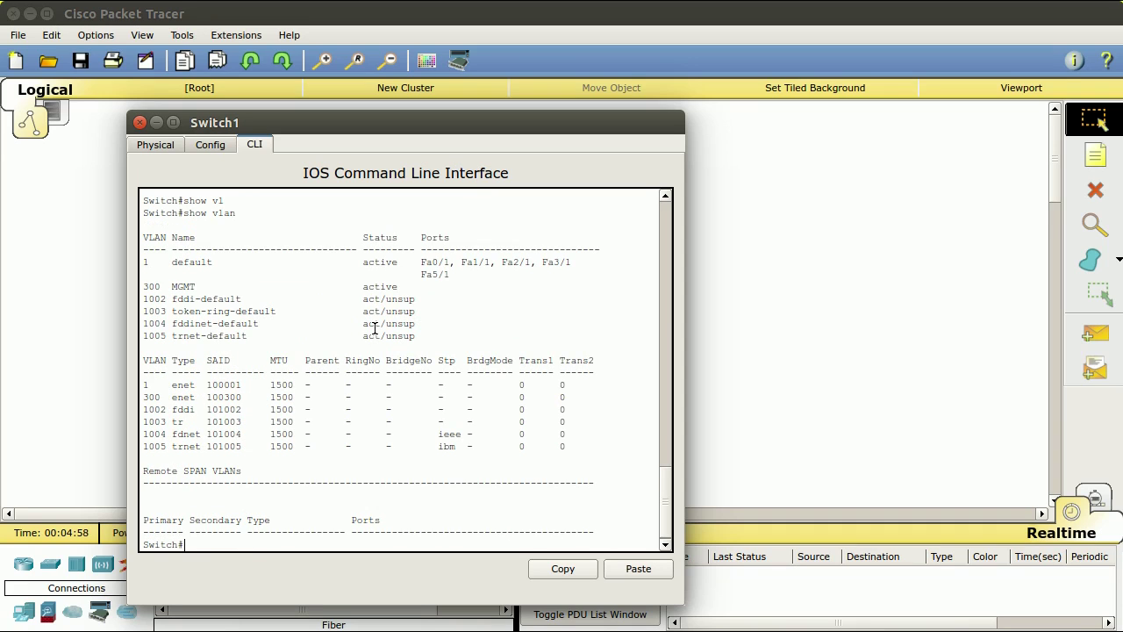
{"action": "left_click_drag", "start_coordinate": [149, 286], "coordinate": [191, 288]}
{"action": "left_click", "coordinate": [373, 318]}
Step: Display Switch1's running configuration and check the trunk setting of FastEthernet4/1
{"action": "type", "text": "show run"}
{"action": "key", "text": "Return"}
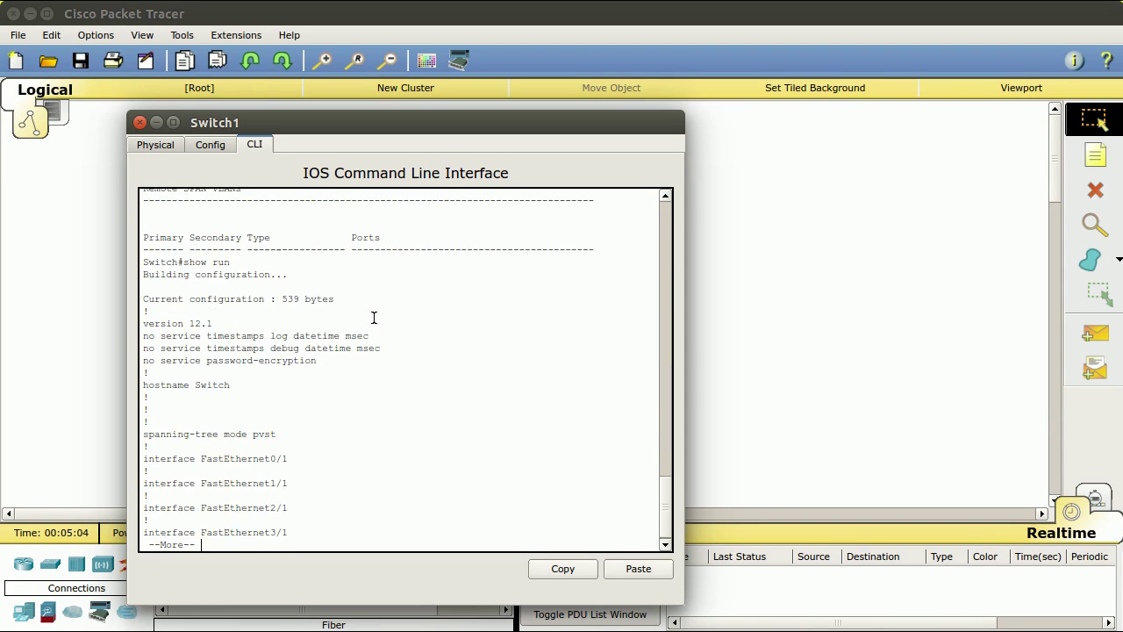
{"action": "key", "text": "space"}
{"action": "scroll", "coordinate": [361, 313], "scroll_direction": "up", "scroll_amount": 4}
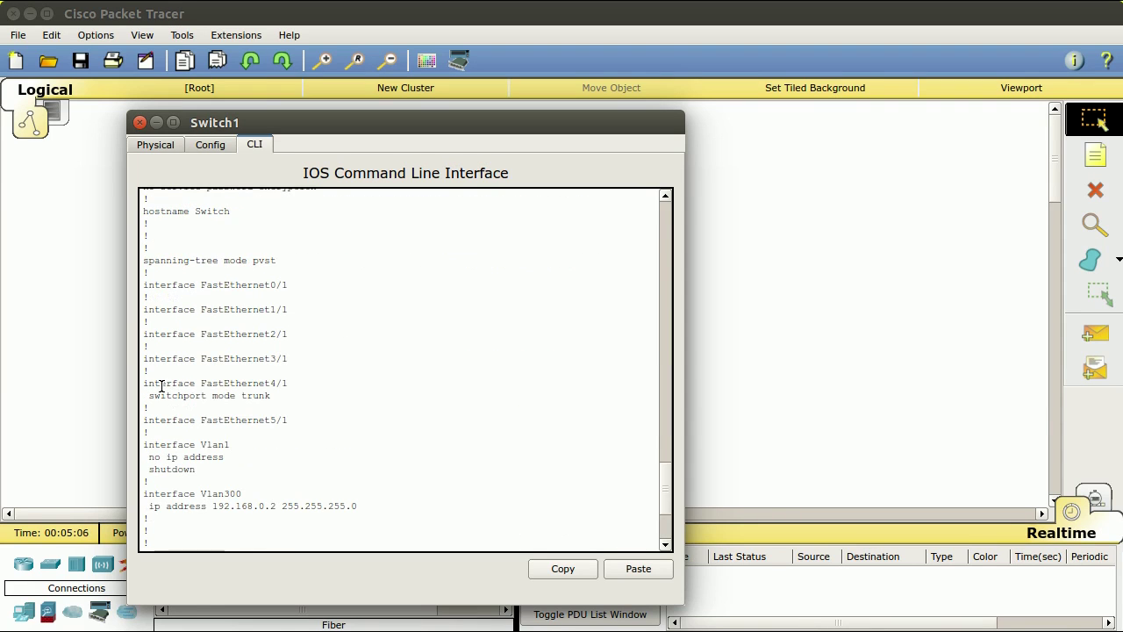
{"action": "left_click_drag", "start_coordinate": [145, 384], "coordinate": [275, 396]}
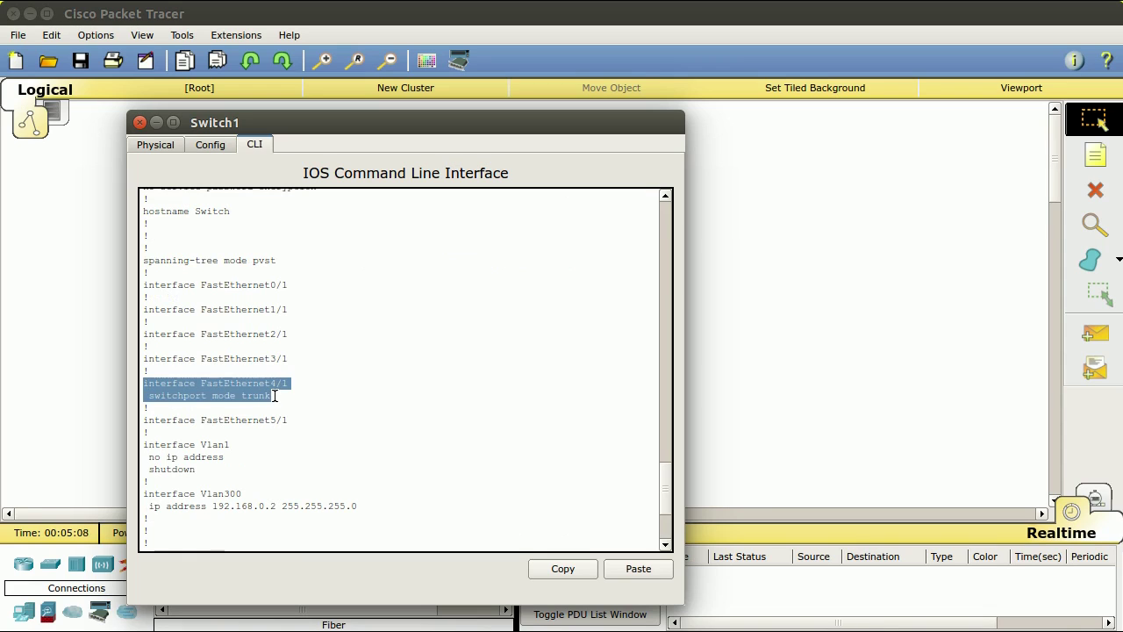
{"action": "left_click", "coordinate": [281, 396]}
{"action": "key", "text": "Return"}
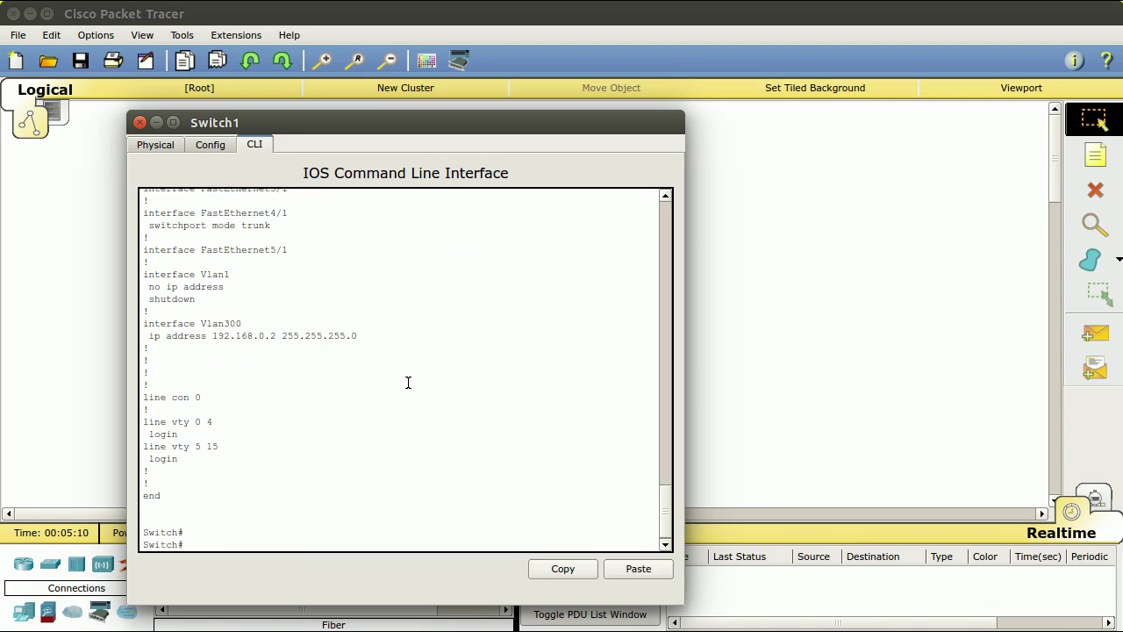
Step: Ping 192.168.0.2 once from Switch1, and ping Switch0's address 192.168.0.1 twice
{"action": "type", "text": "ping 192.168.0.2"}
{"action": "key", "text": "Return"}
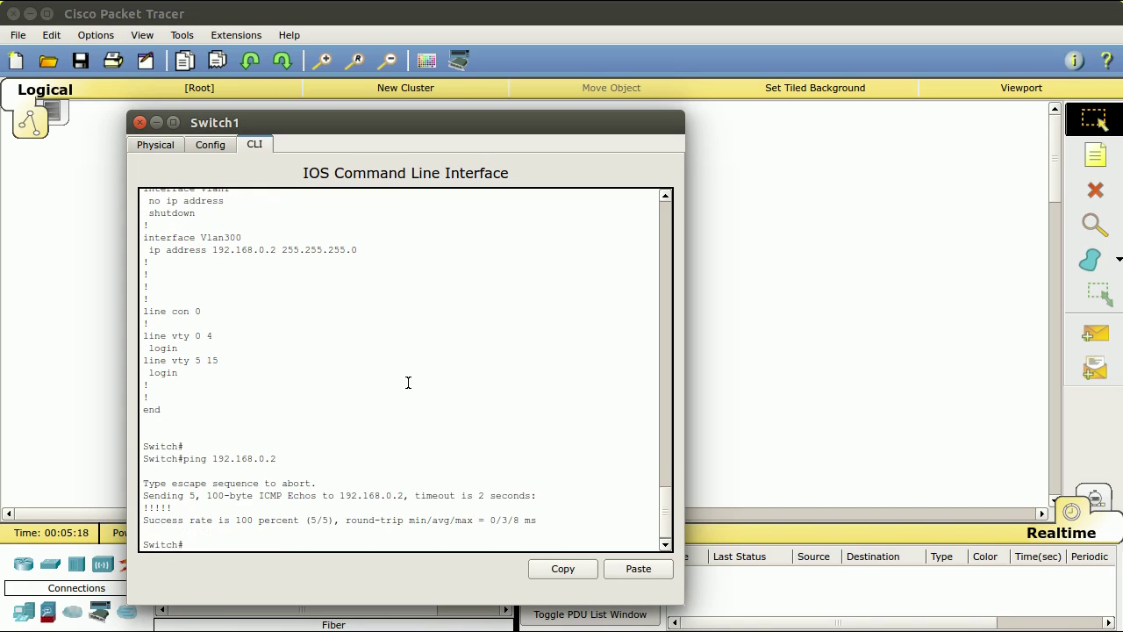
{"action": "key", "text": "Up"}
{"action": "key", "text": "BackSpace"}
{"action": "key", "text": "Return"}
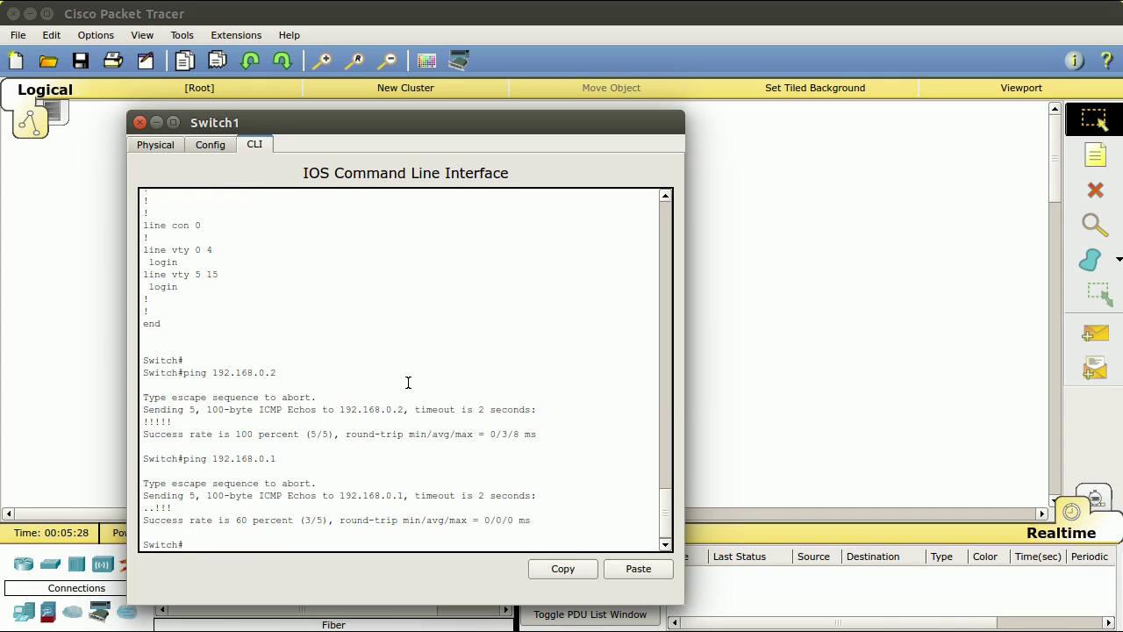
{"action": "key", "text": "Up"}
{"action": "key", "text": "Return"}
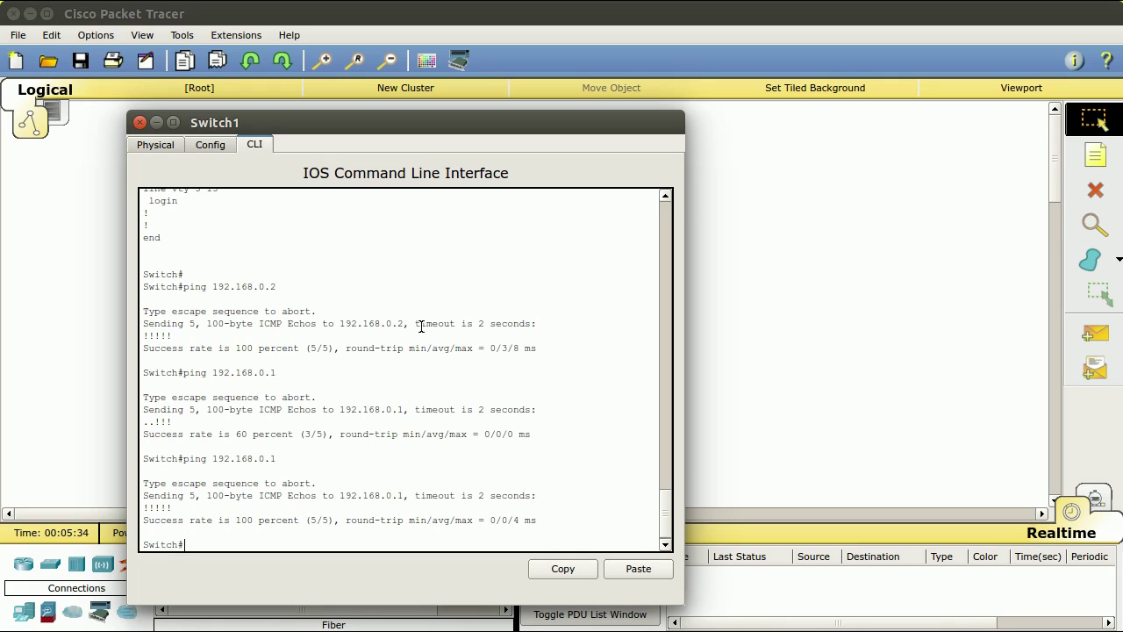
Step: Close Switch1's window, open Switch0's command line and return to privileged mode
{"action": "left_click_drag", "start_coordinate": [324, 128], "coordinate": [411, 131]}
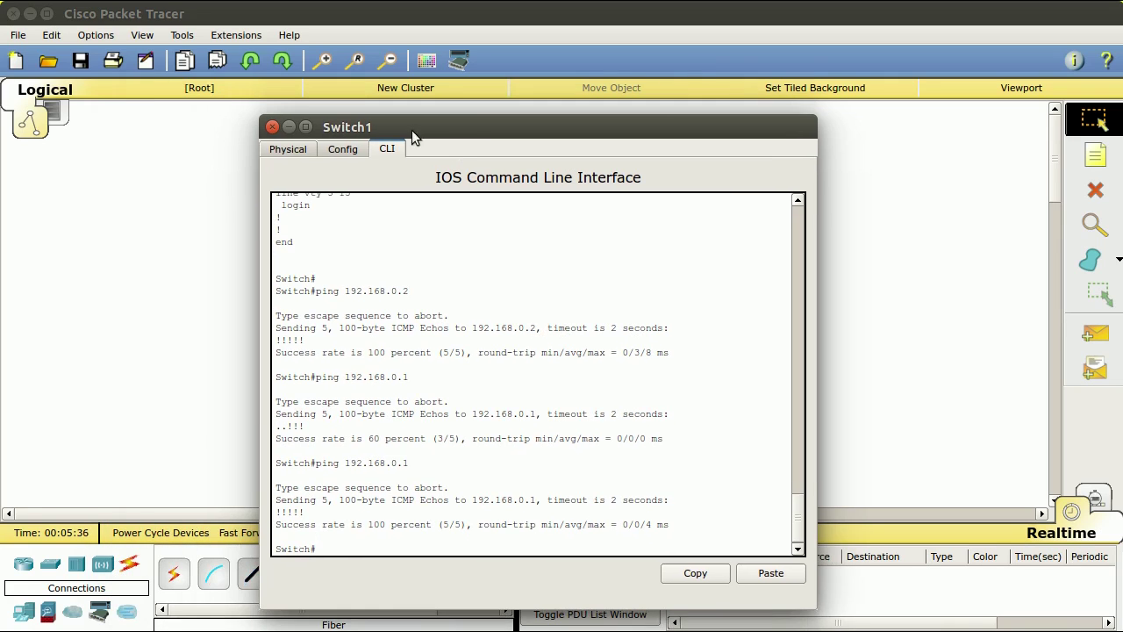
{"action": "left_click", "coordinate": [272, 124]}
{"action": "left_click", "coordinate": [333, 321]}
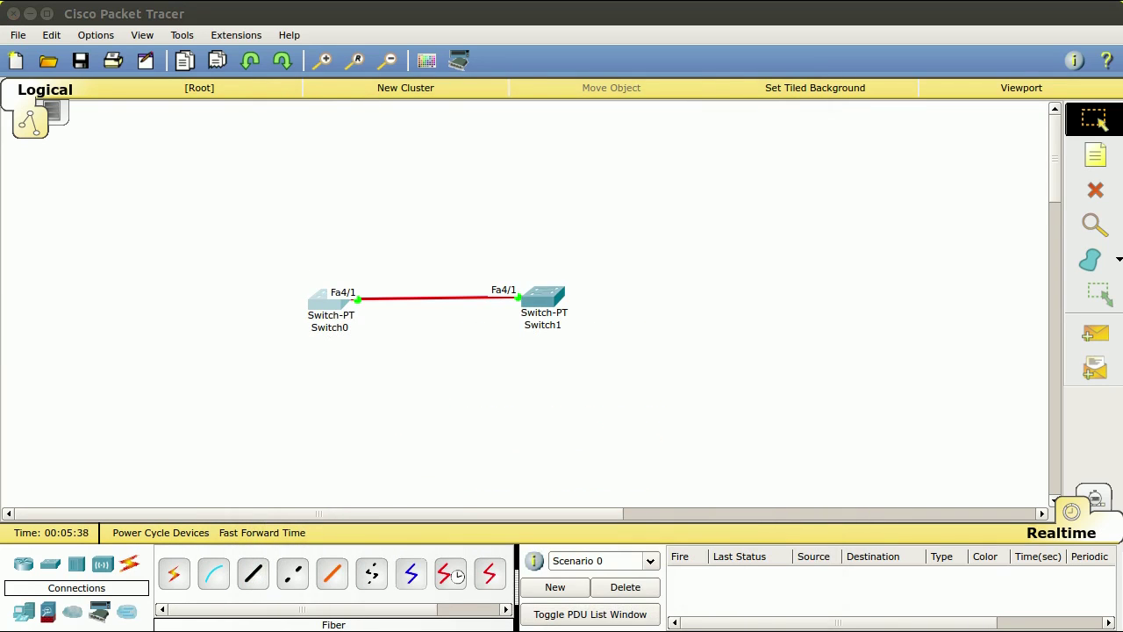
{"action": "left_click_drag", "start_coordinate": [994, 77], "coordinate": [427, 131]}
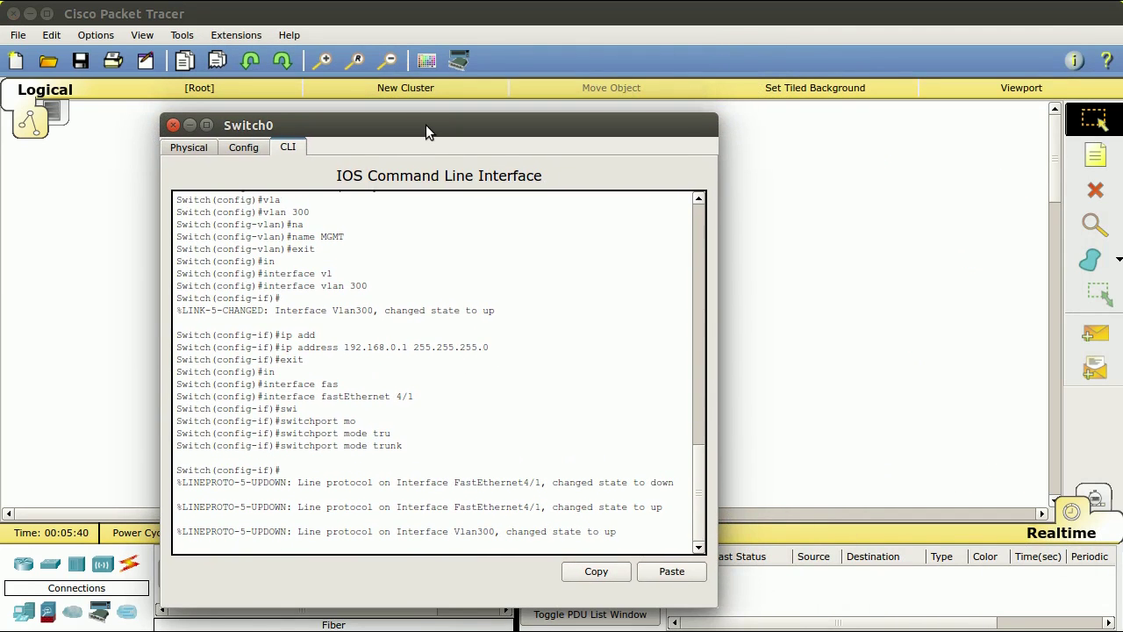
{"action": "key", "text": "Return"}
{"action": "key", "text": "Return"}
{"action": "key", "text": "ctrl+z"}
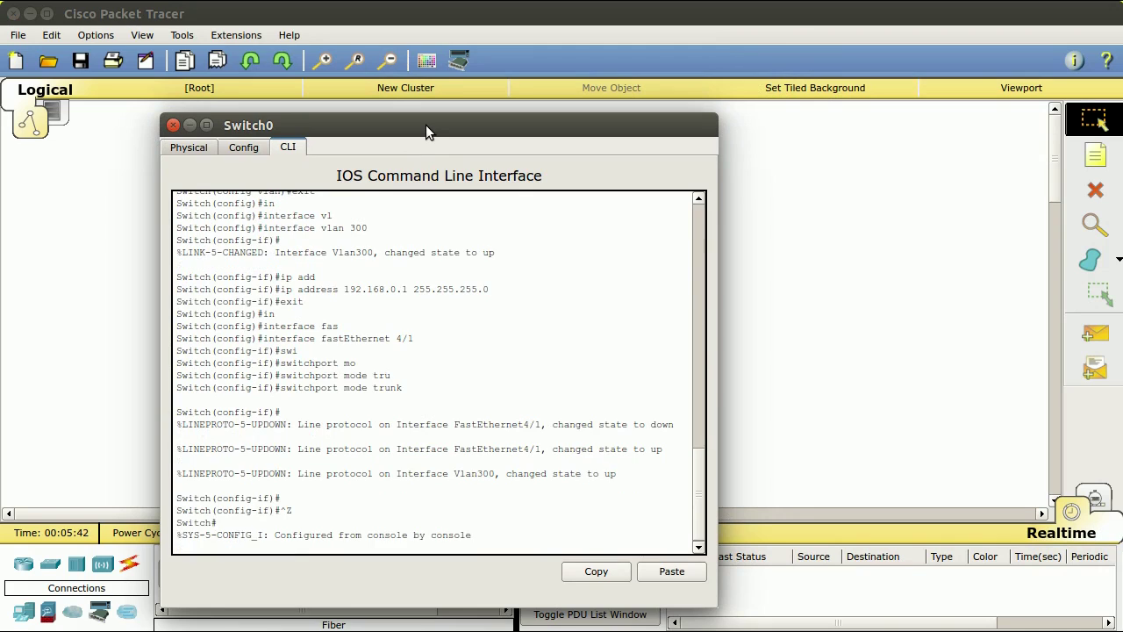
Step: Ping 192.168.0.2 from Switch0 and display Switch0's VLAN table
{"action": "type", "text": "ping 192.1"}
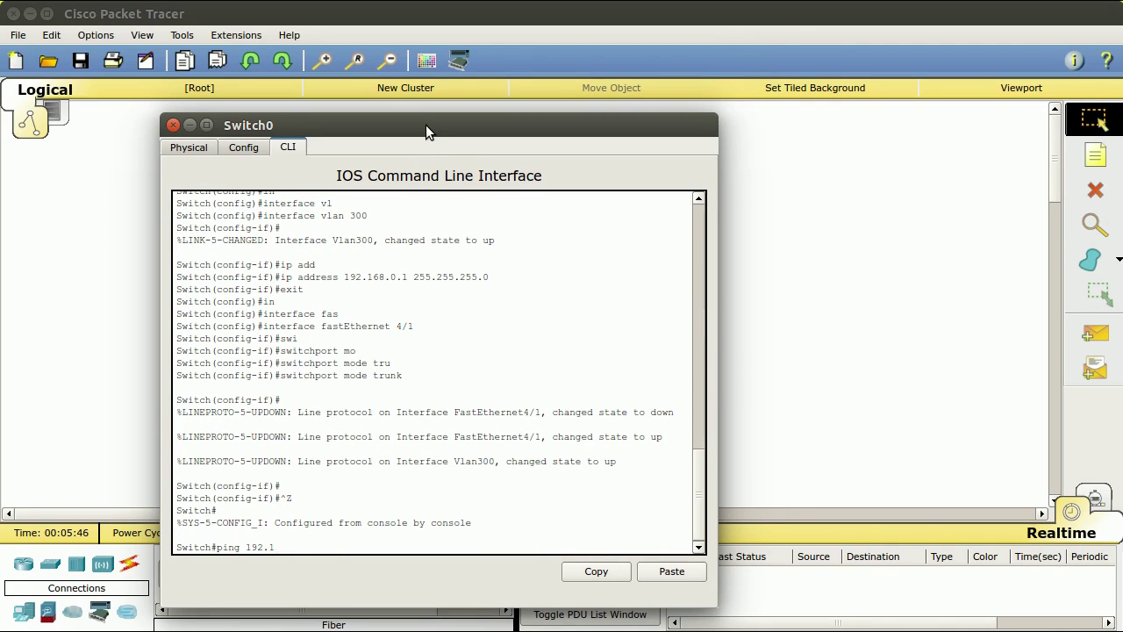
{"action": "type", "text": "68.0.2"}
{"action": "key", "text": "Return"}
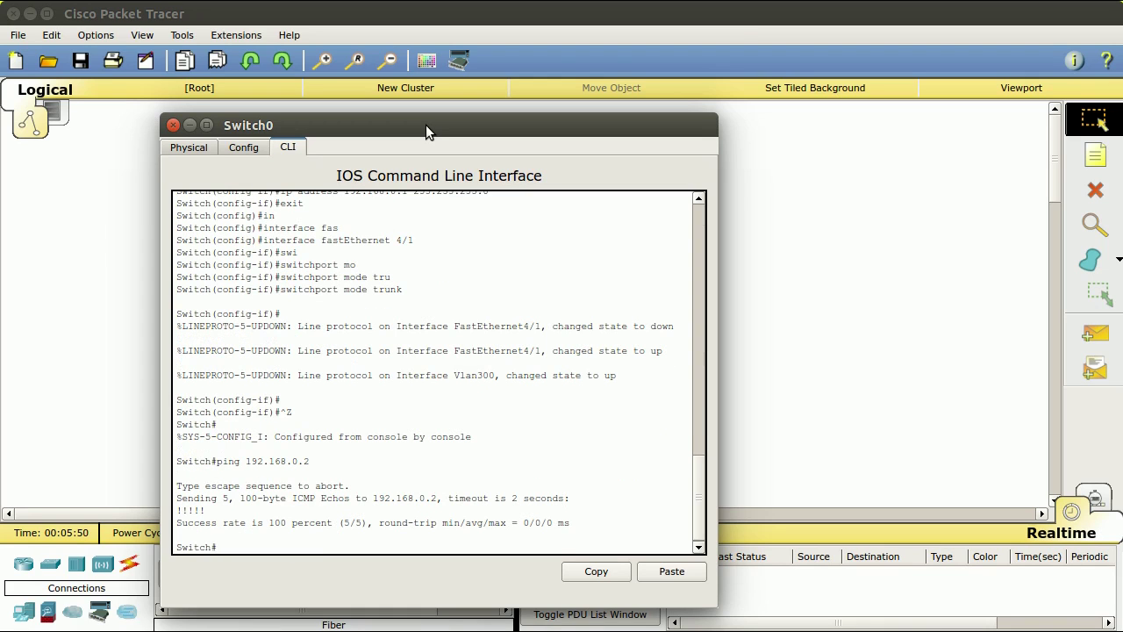
{"action": "type", "text": "show vl"}
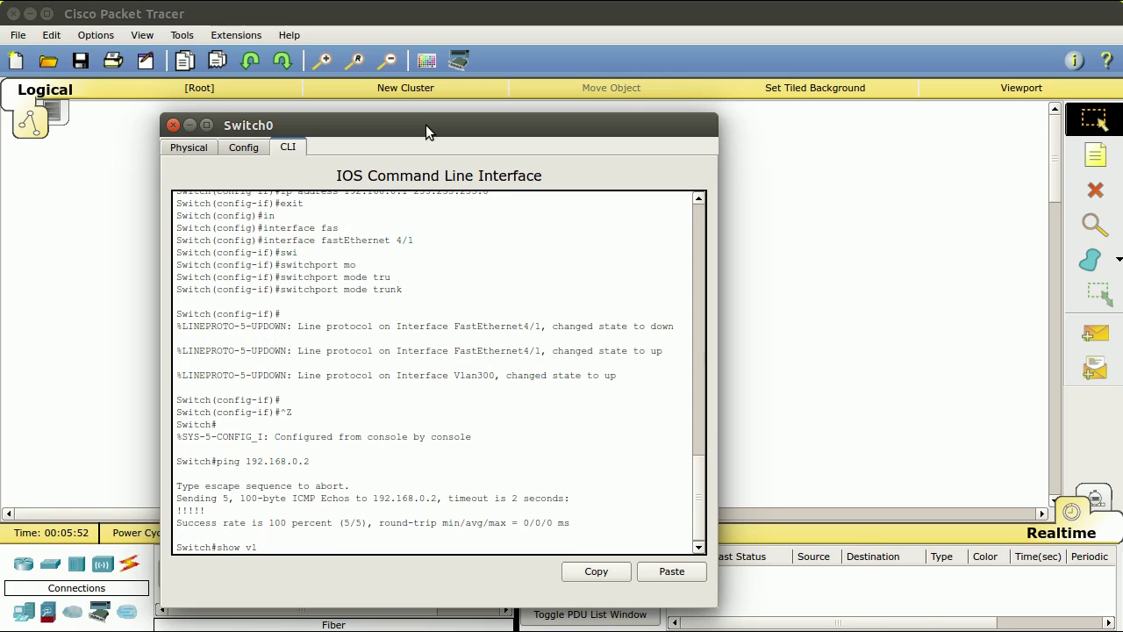
{"action": "key", "text": "Tab"}
{"action": "key", "text": "Return"}
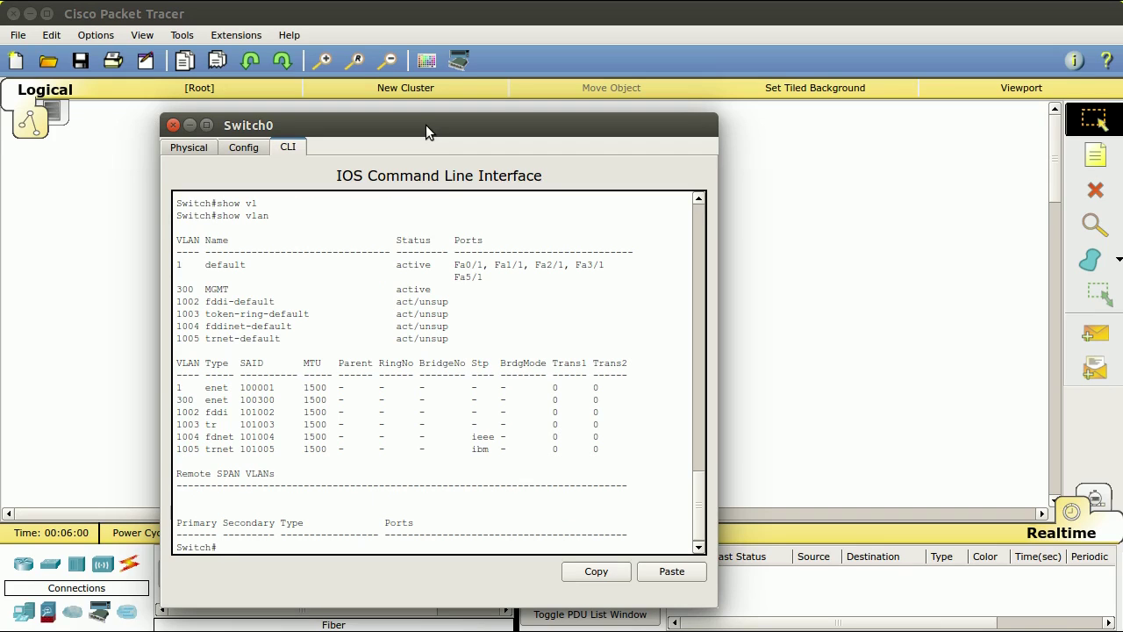
Step: Enter global configuration mode on Switch0
{"action": "type", "text": "cofn t"}
{"action": "key", "text": "Return"}
{"action": "type", "text": "conf"}
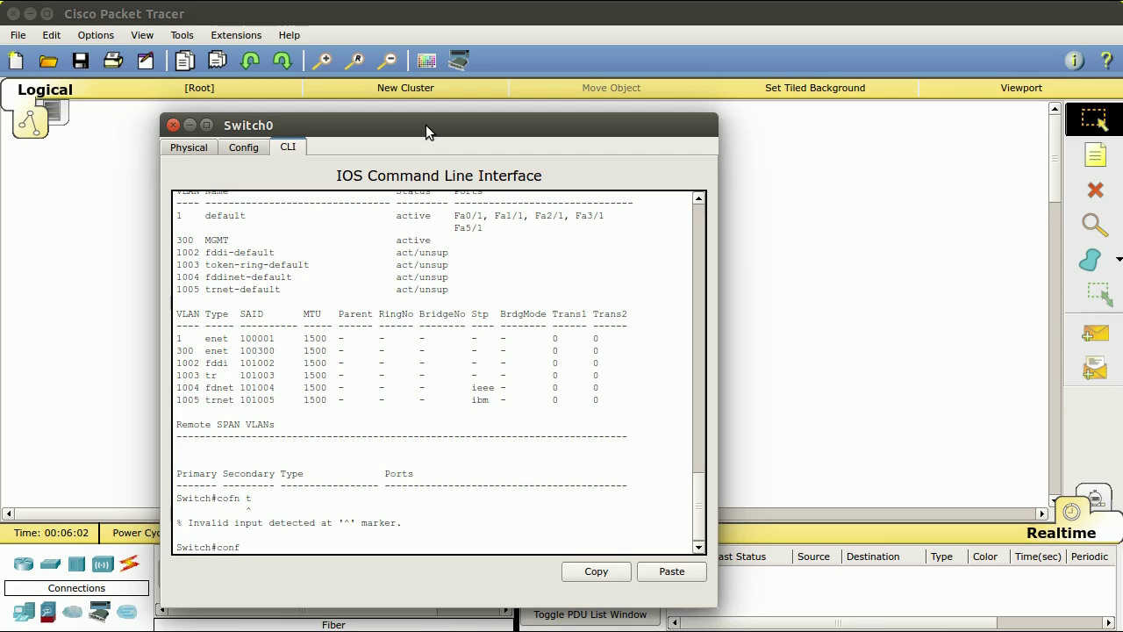
{"action": "type", "text": " t"}
{"action": "key", "text": "Return"}
Step: Look up the allowed VLAN IDs on Switch0 and create VLAN 301
{"action": "type", "text": "vl"}
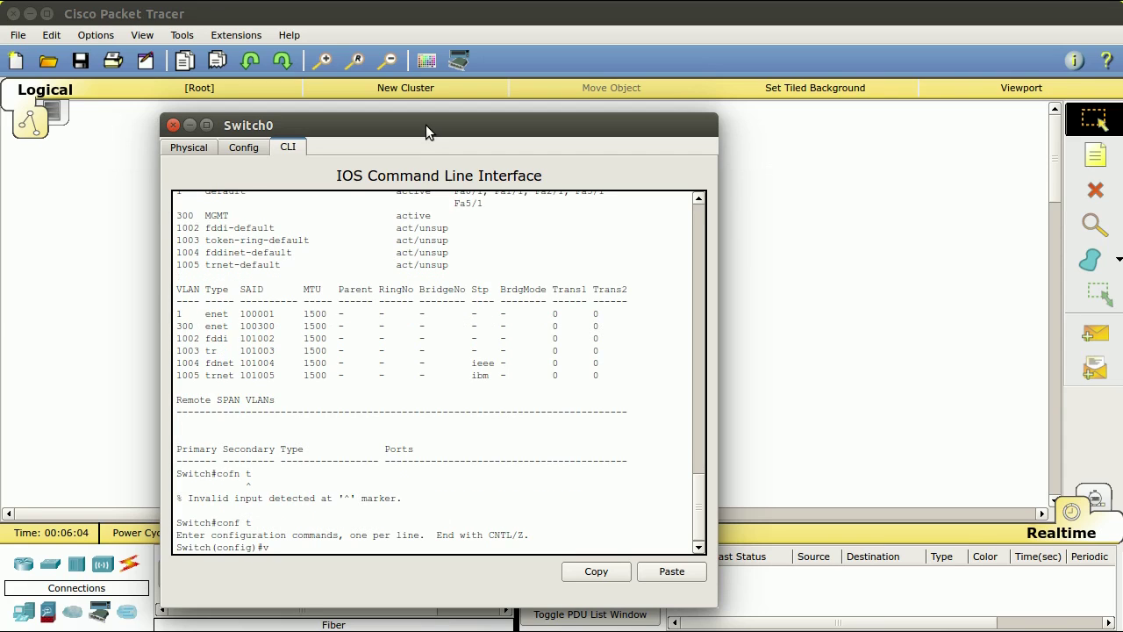
{"action": "key", "text": "Tab"}
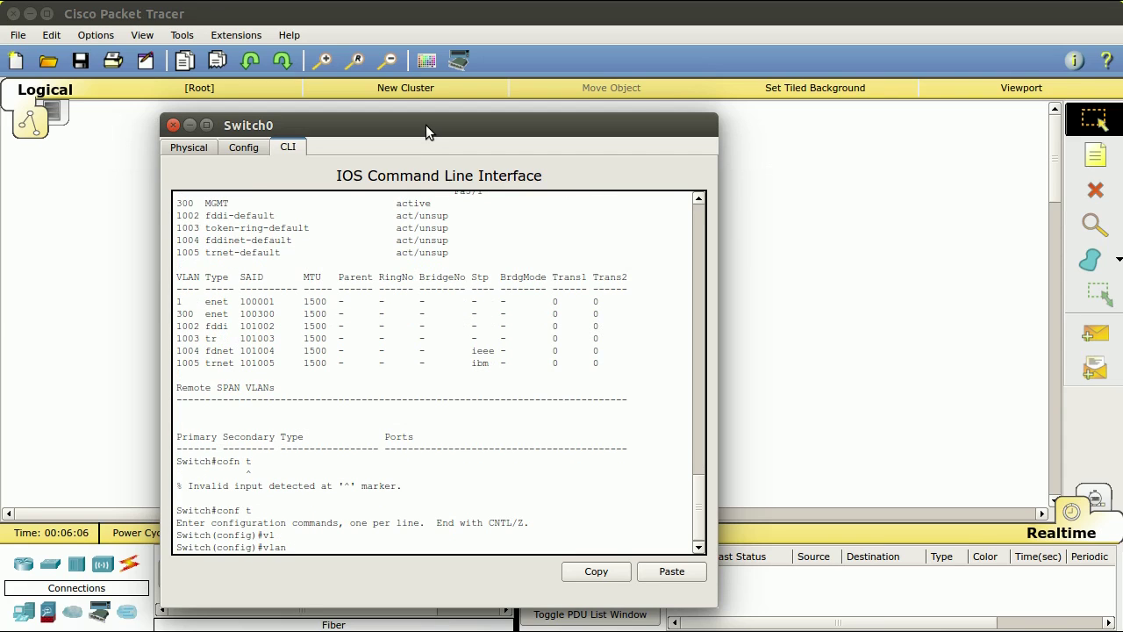
{"action": "type", "text": "?>"}
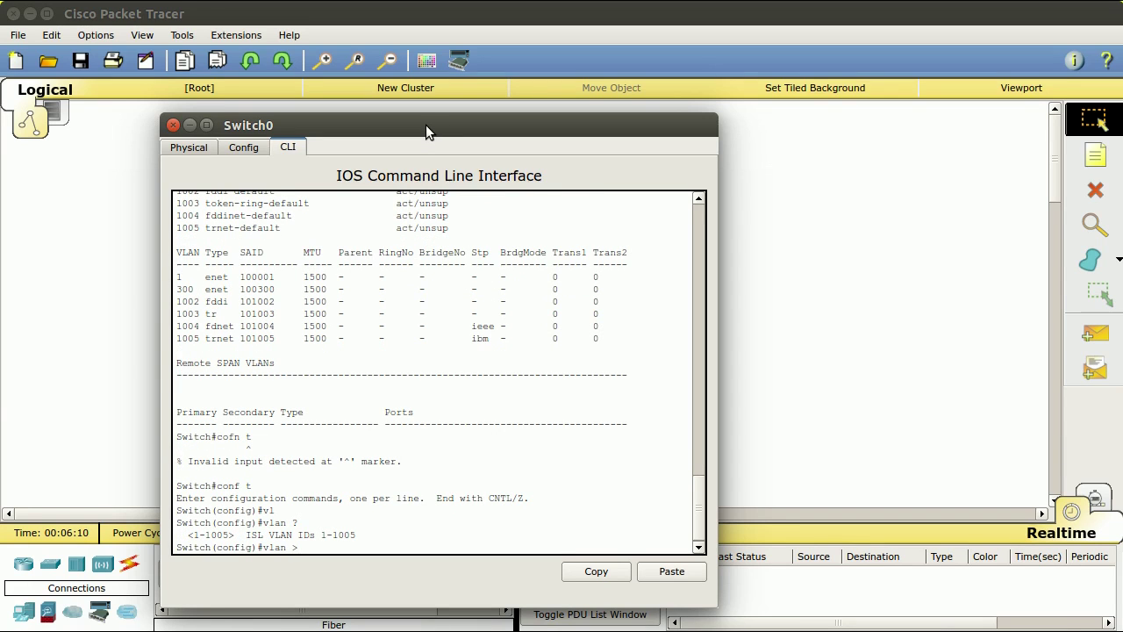
{"action": "type", "text": "3"}
{"action": "key", "text": "BackSpace"}
{"action": "key", "text": "BackSpace"}
{"action": "type", "text": "301"}
{"action": "key", "text": "Return"}
Step: List the commands available in VLAN configuration mode and return to global configuration mode
{"action": "type", "text": ">?"}
{"action": "key", "text": "BackSpace"}
{"action": "type", "text": "?"}
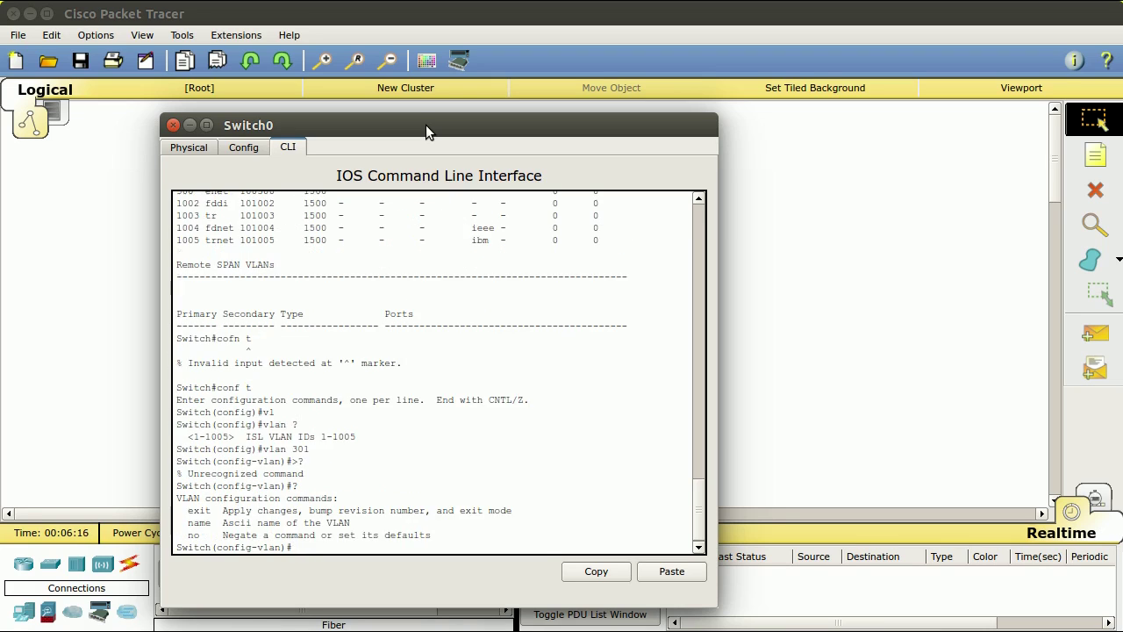
{"action": "key", "text": "Return"}
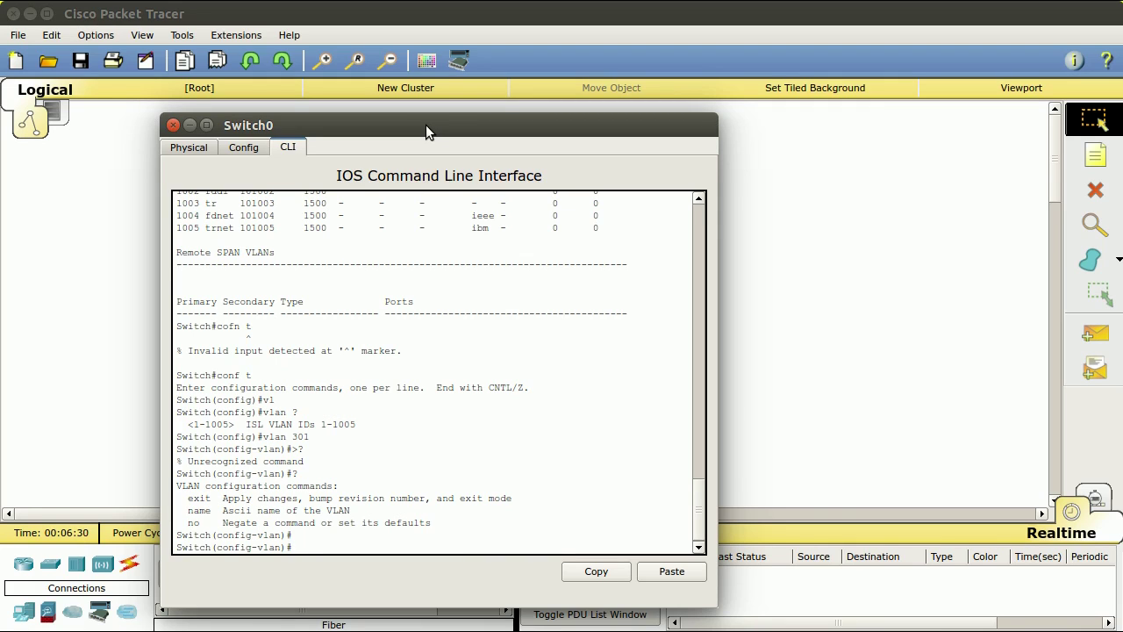
{"action": "type", "text": "exit"}
{"action": "key", "text": "Return"}
{"action": "key", "text": "Return"}
Step: Enter configuration of Switch0's VLAN 300 interface and list the commands available there
{"action": "type", "text": "in"}
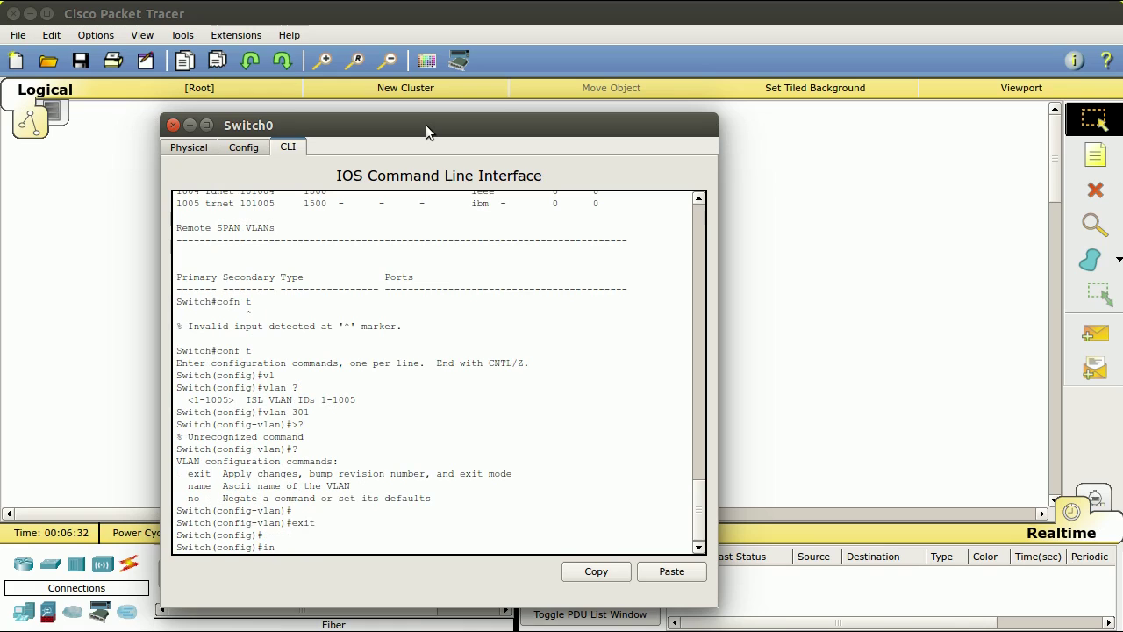
{"action": "type", "text": "t"}
{"action": "key", "text": "Tab"}
{"action": "type", "text": "vla"}
{"action": "key", "text": "Tab"}
{"action": "type", "text": "300"}
{"action": "key", "text": "Return"}
{"action": "type", "text": "?"}
{"action": "key", "text": "Return"}
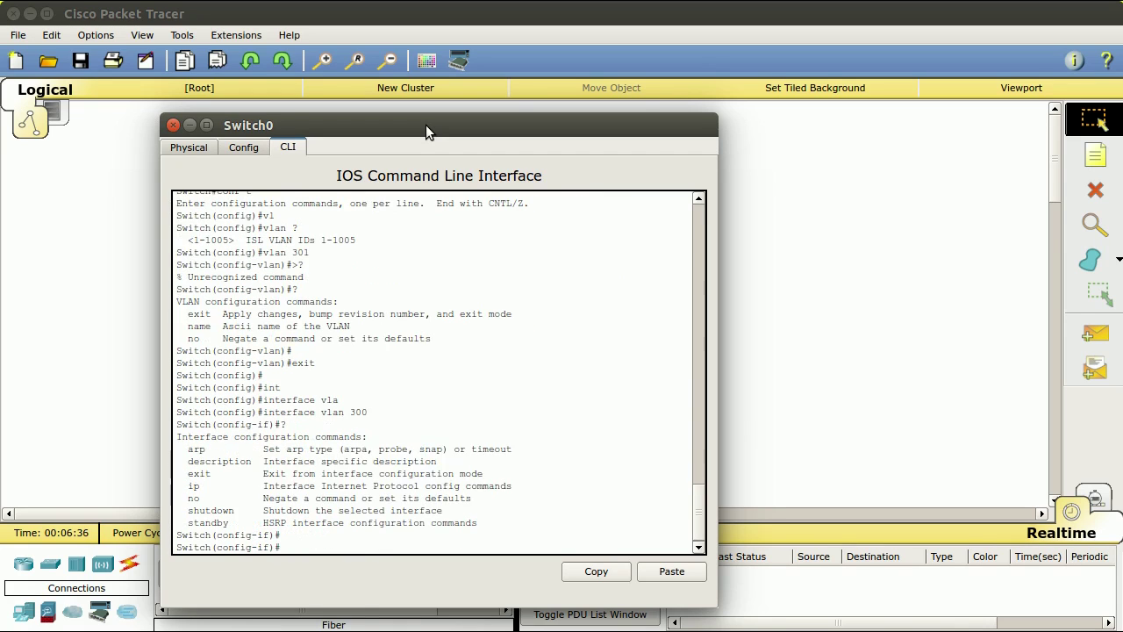